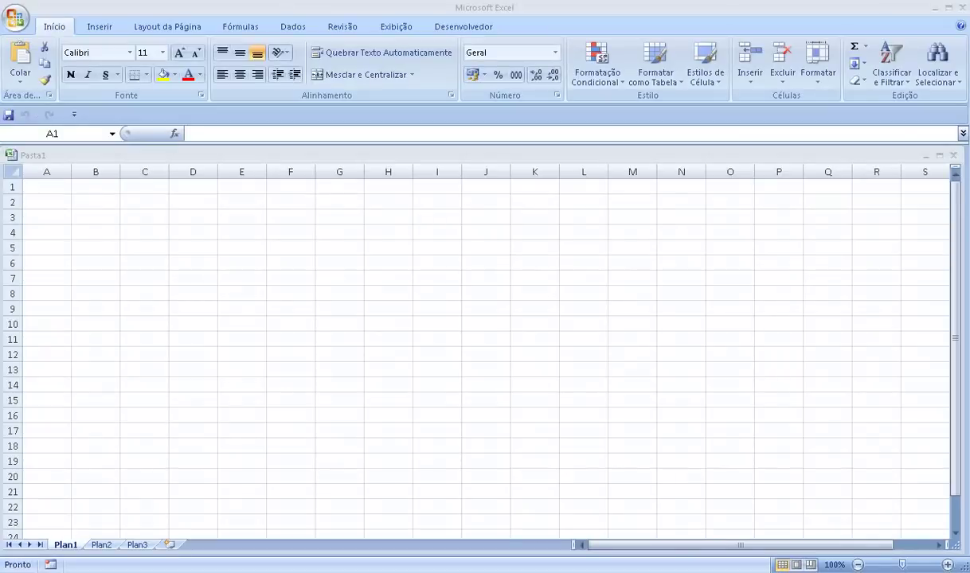
# Enter the title CURSO DE EXCEL in cell H1
pyautogui.click(388, 186)
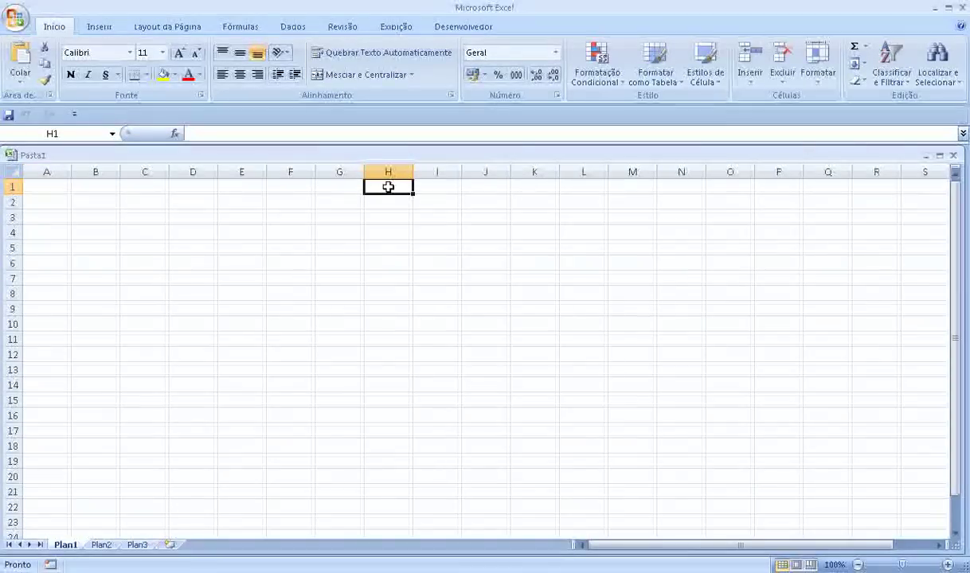
pyautogui.write('CURSO DE ')
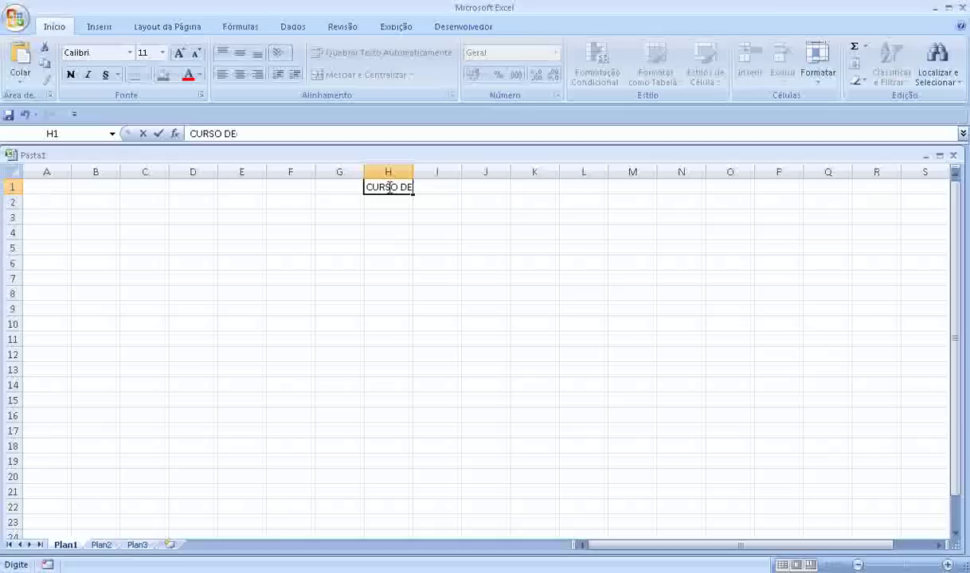
pyautogui.write('EXCEL')
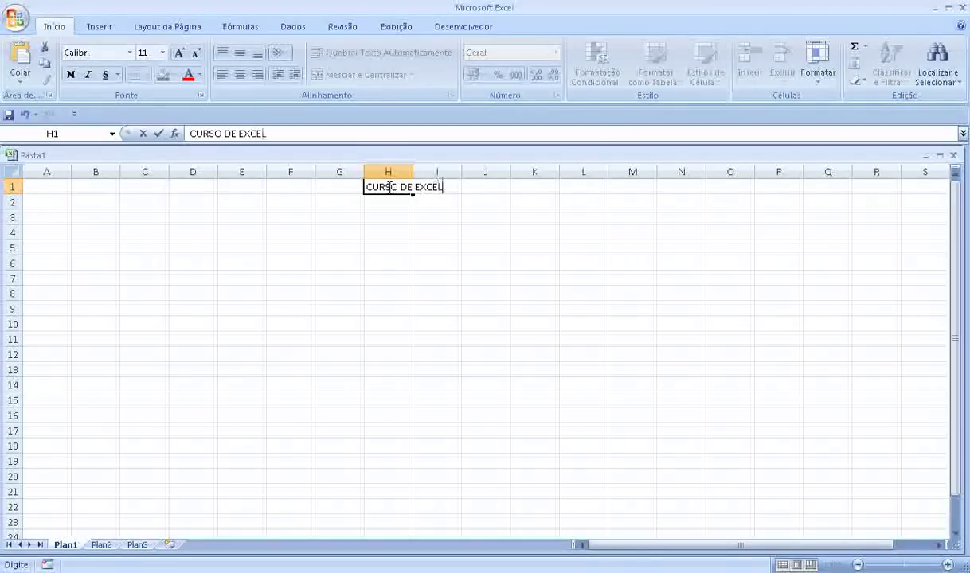
pyautogui.press('Return')
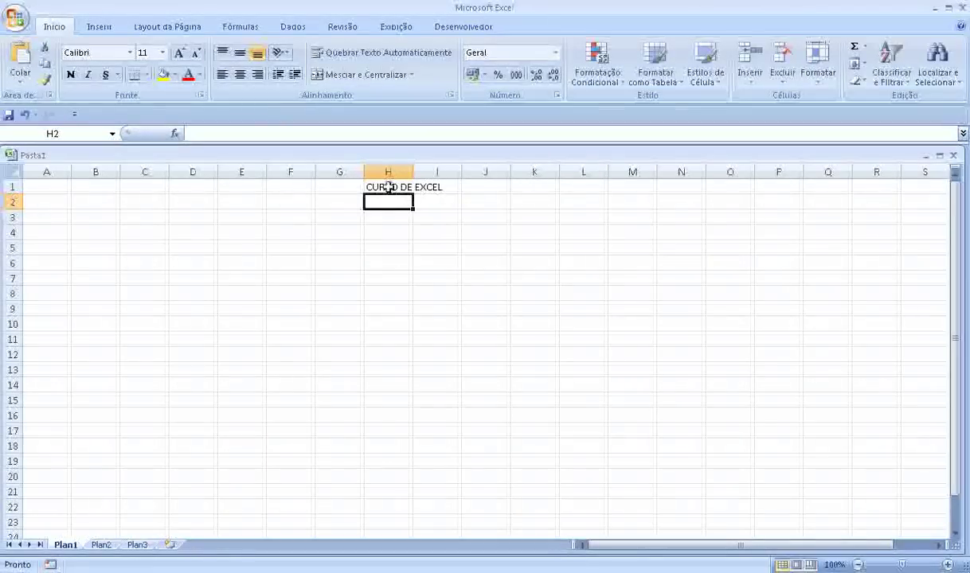
# Merge and centre the title across H1:I1 and enlarge it to 14 point
pyautogui.moveTo(388, 188); pyautogui.dragTo(430, 186)
pyautogui.click(363, 74)
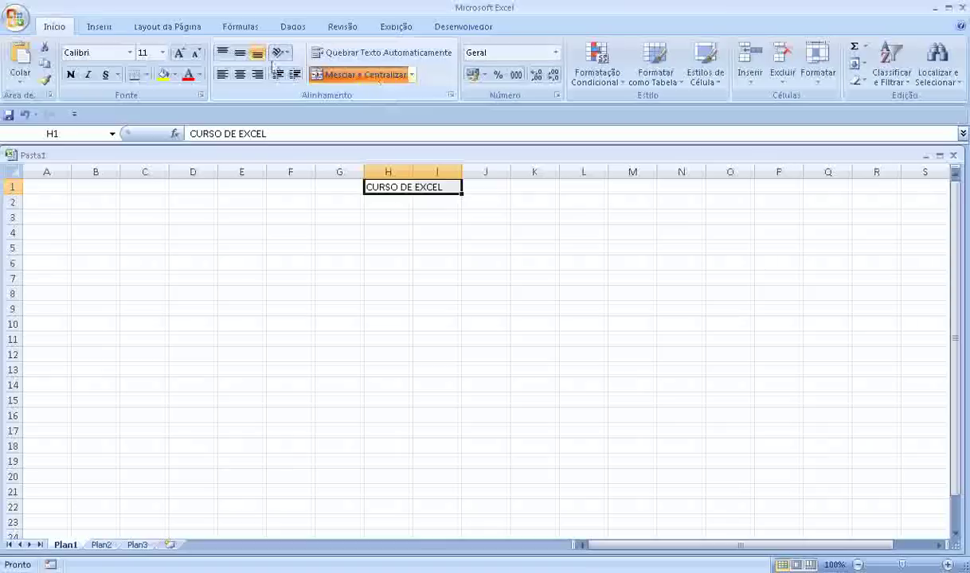
pyautogui.click(180, 53)
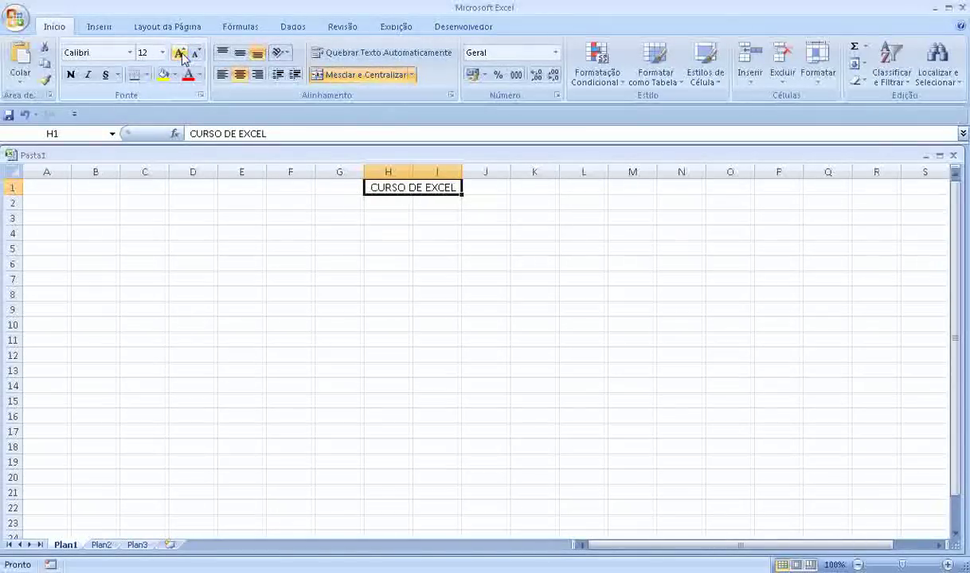
pyautogui.click(180, 53)
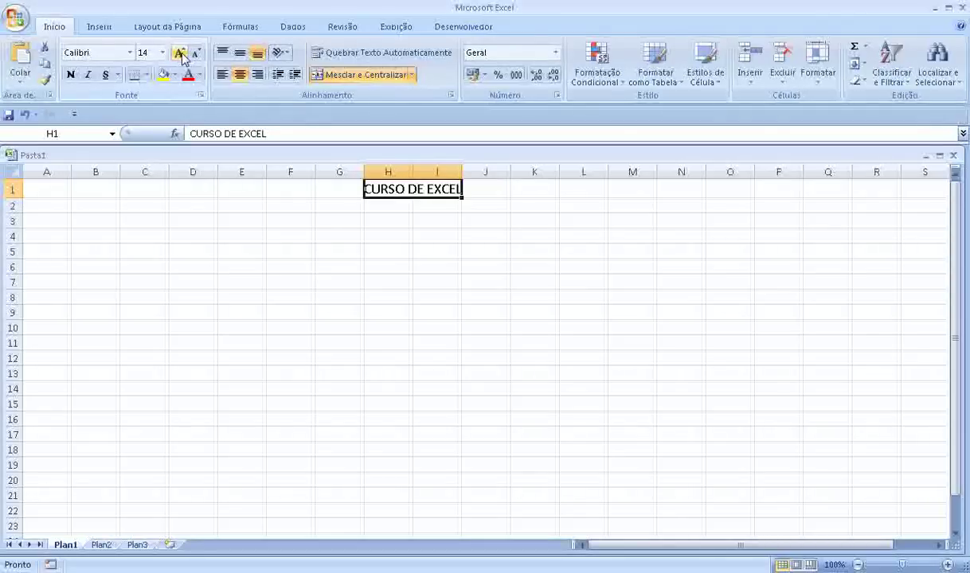
pyautogui.click(331, 205)
pyautogui.click(376, 206)
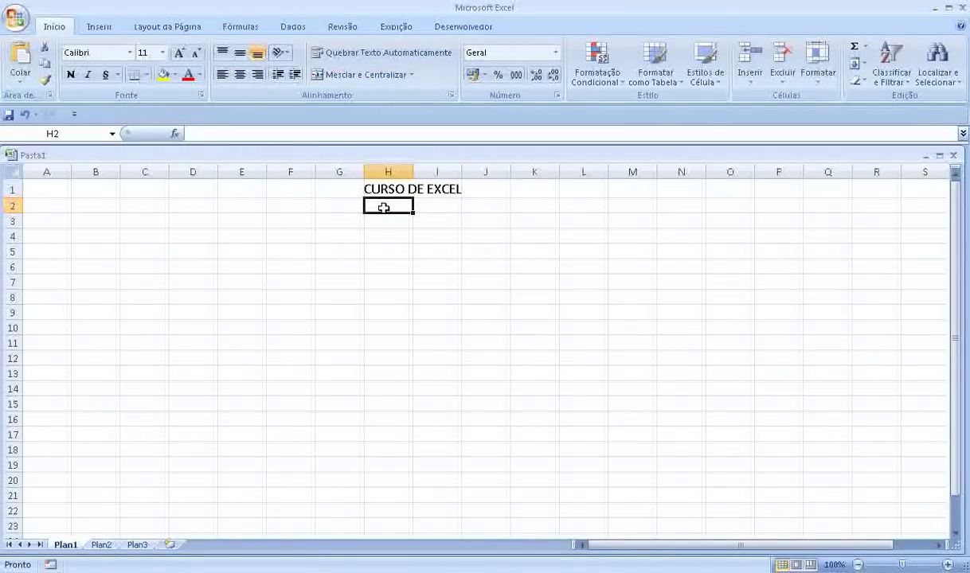
# Type 'FORMATAÇÃO CONDICIONAL - ESCALA DE COR' in G2, spanning G2:K2, in red at 12 point
pyautogui.click(352, 207)
pyautogui.write('FORMATAÇ')
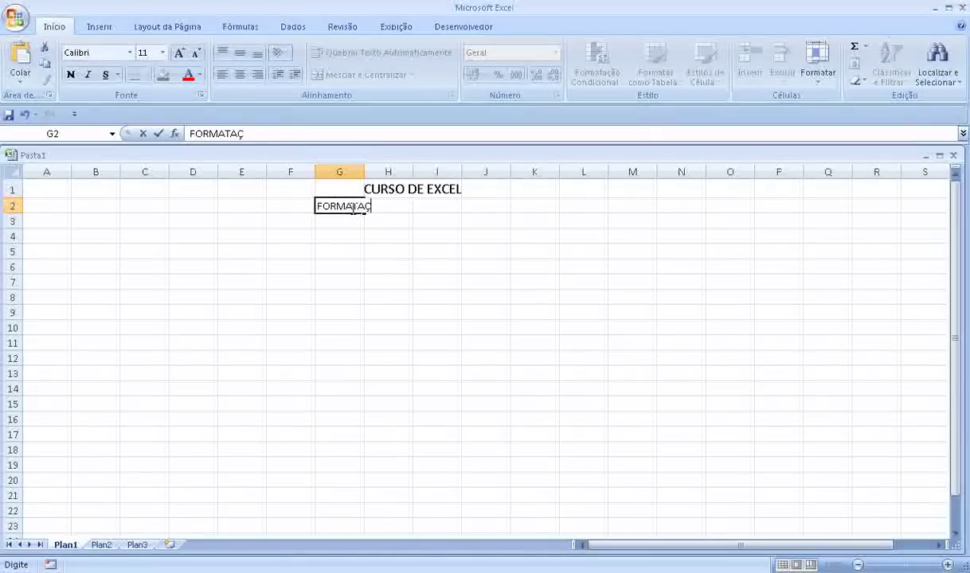
pyautogui.write('ÃO CONDICIONAL - ESCALA ')
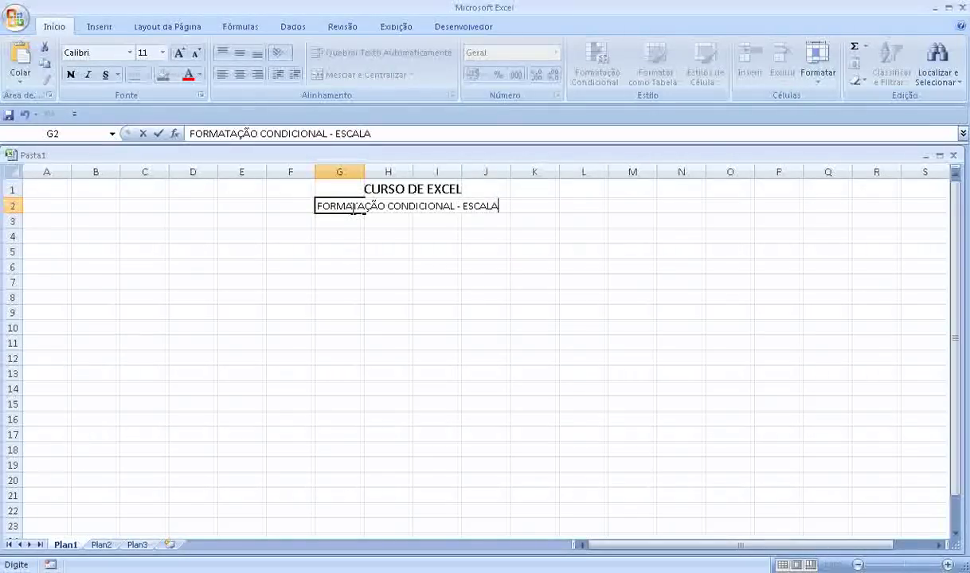
pyautogui.write('DE COR')
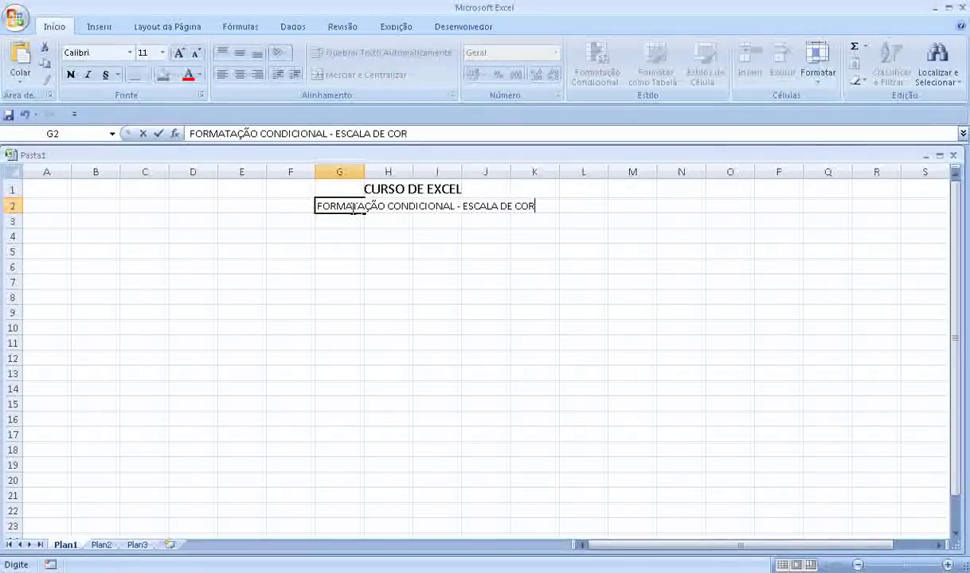
pyautogui.press('Return')
pyautogui.moveTo(353, 206); pyautogui.dragTo(521, 206)
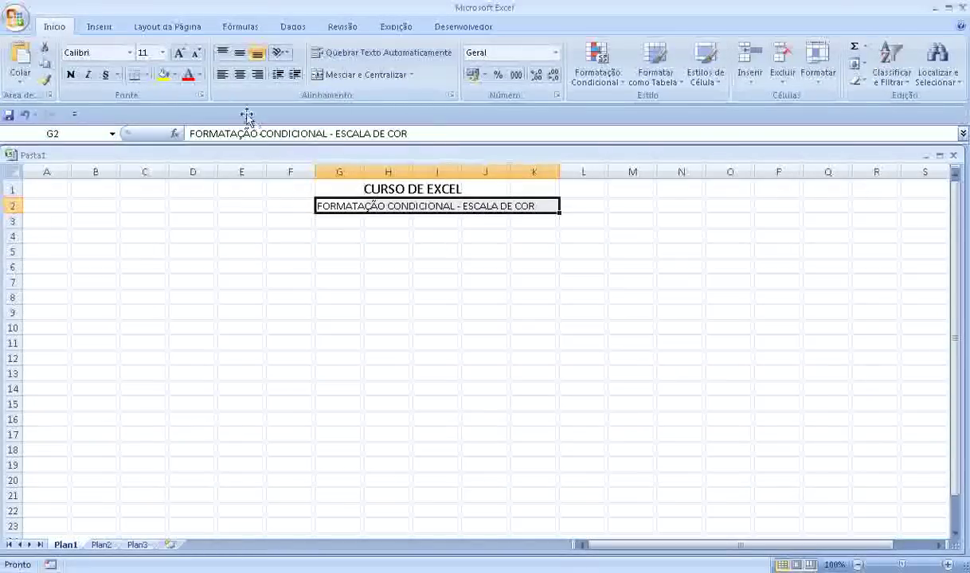
pyautogui.click(189, 76)
pyautogui.click(180, 54)
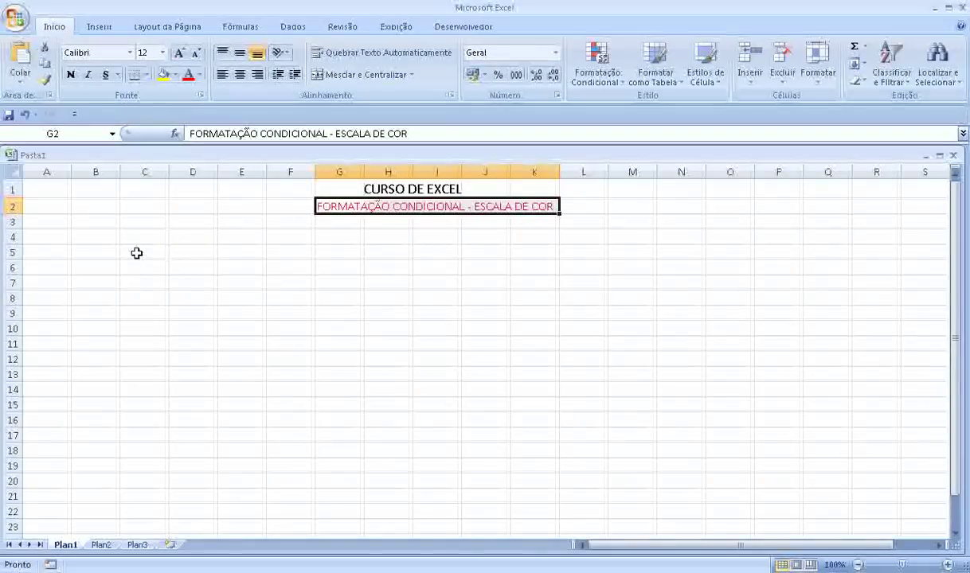
# Enter COLÉGIO in B4 and TURMA DE BIOLOGIA in B5
pyautogui.click(114, 237)
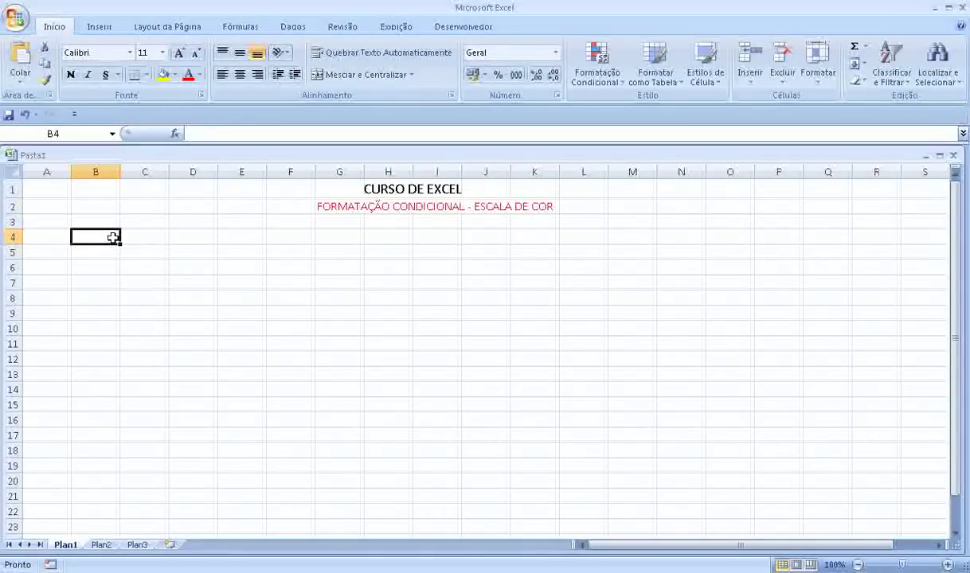
pyautogui.write('COLÉGIO')
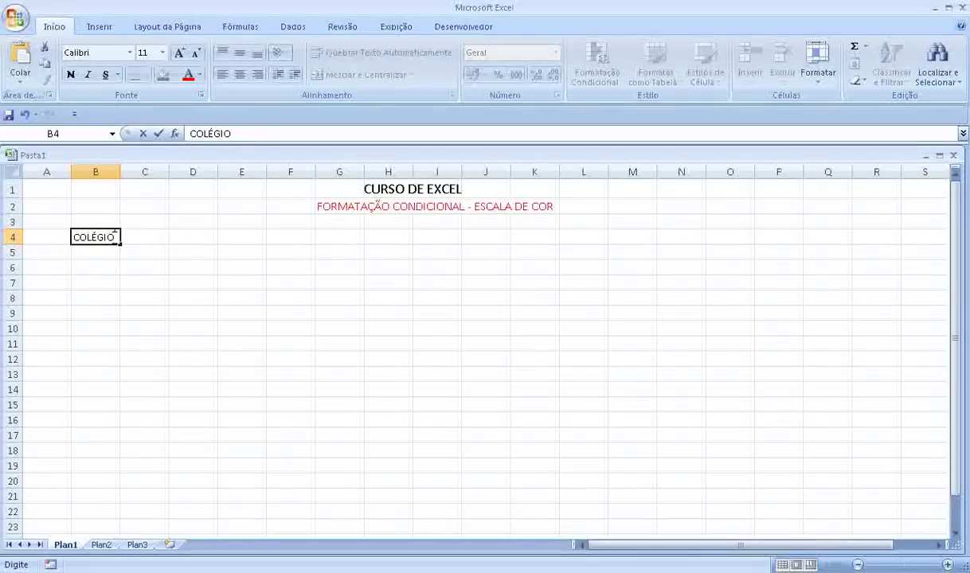
pyautogui.press('Return')
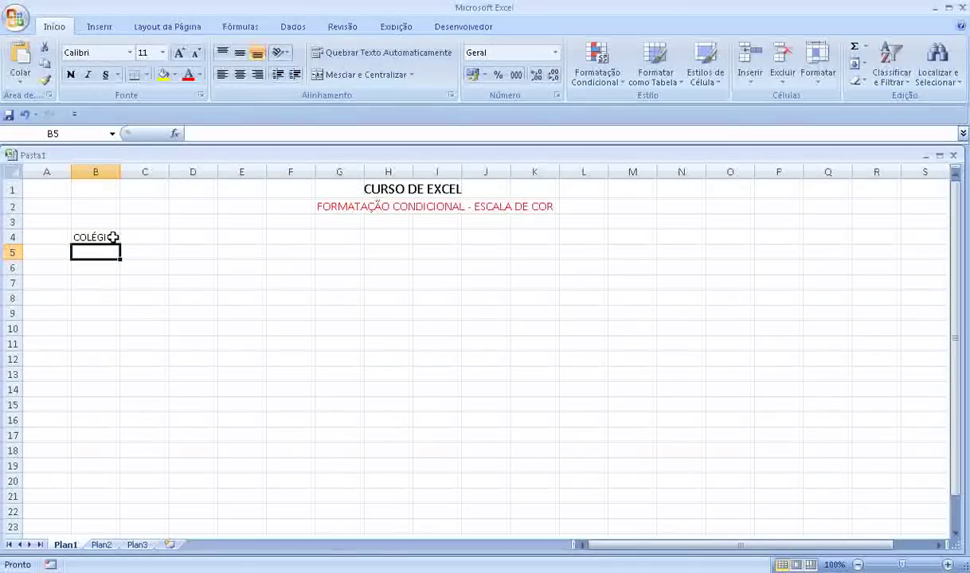
pyautogui.write('TURMA DE BIOLOGIA')
pyautogui.press('Return')
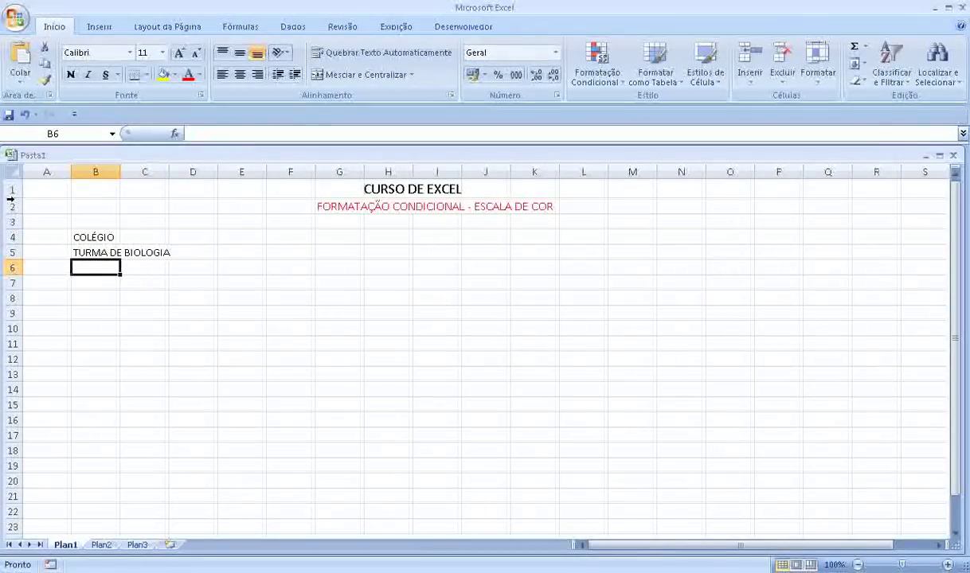
# Enlarge all sheet text to 16 point and reselect the title across H1:J1
pyautogui.click(10, 172)
pyautogui.click(179, 54)
pyautogui.click(180, 54)
pyautogui.click(180, 55)
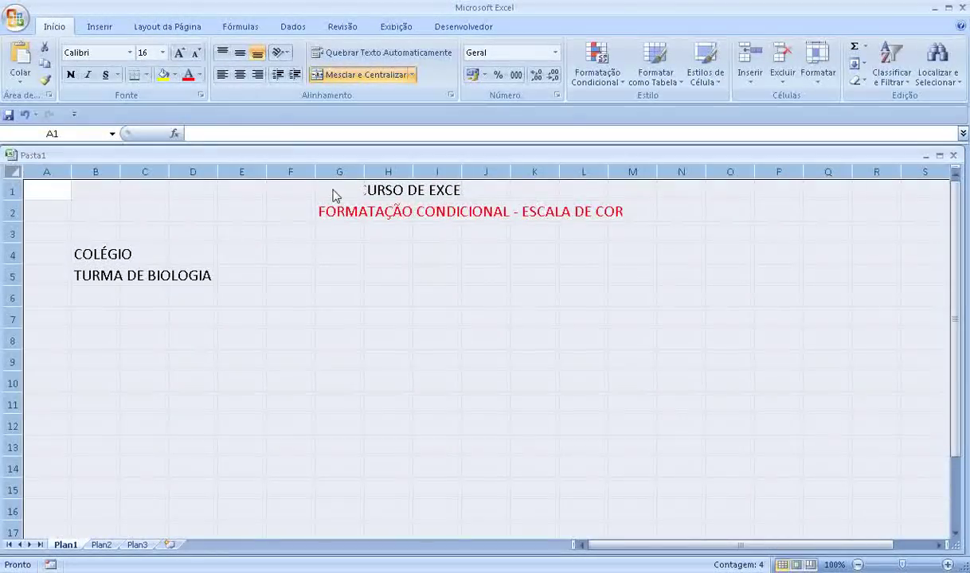
pyautogui.moveTo(371, 190); pyautogui.dragTo(478, 189)
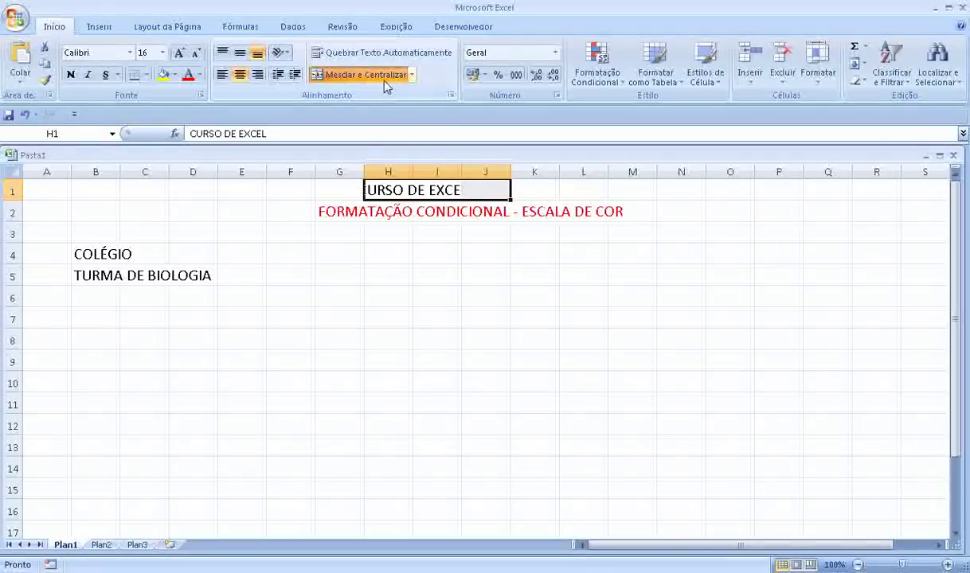
pyautogui.click(115, 318)
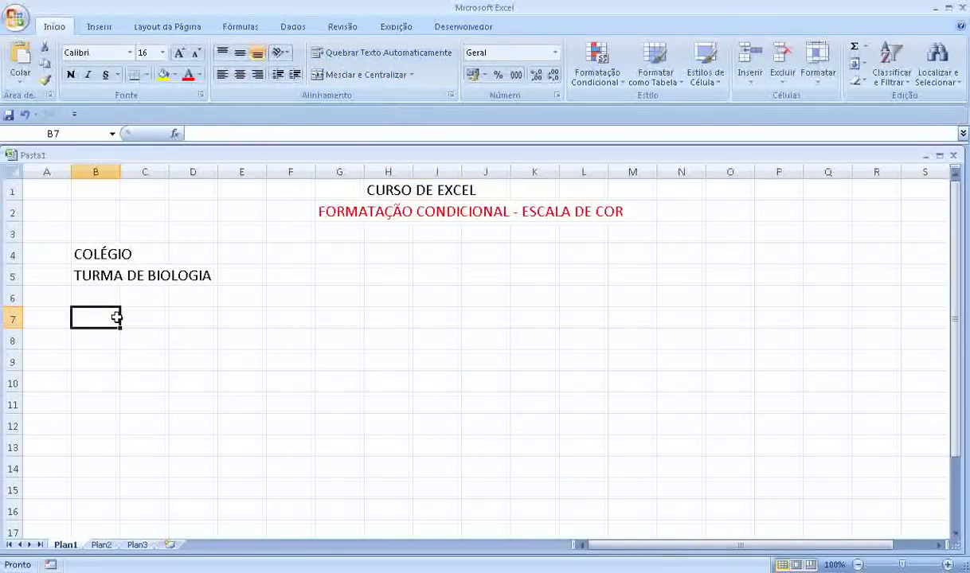
# Enter the heading 'NOME EM ORDEM ALFABÉTICA' in B7
pyautogui.write('NOME EM ORDEM ALFABÉTICA')
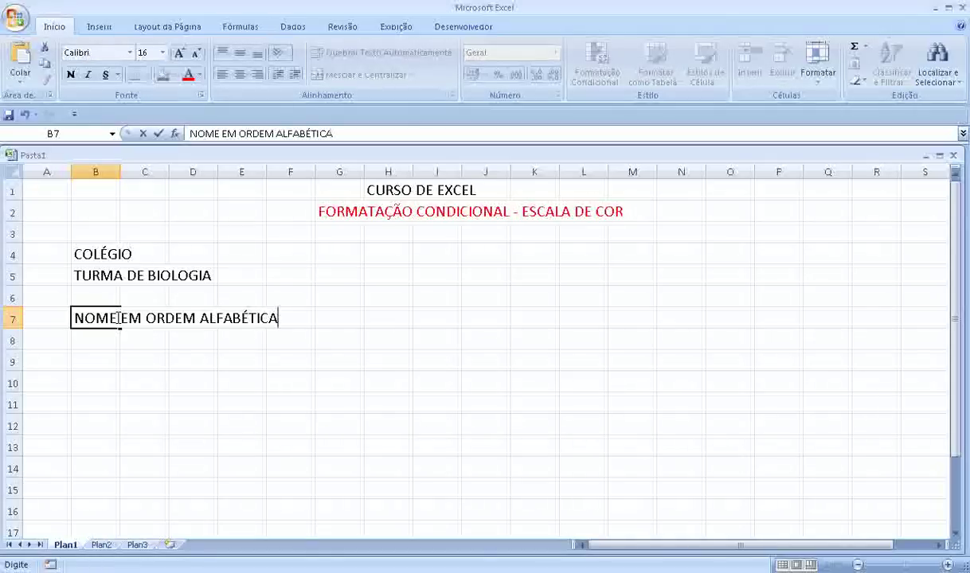
pyautogui.press('Return')
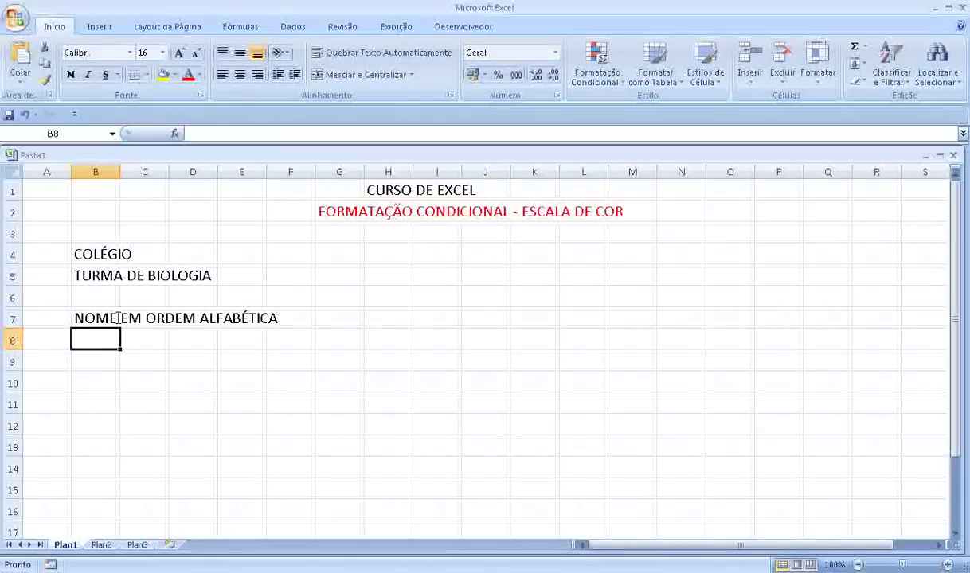
# Enter the first student's name in B8 with grade 10 in G8
pyautogui.write('ALICE')
pyautogui.press('Tab')
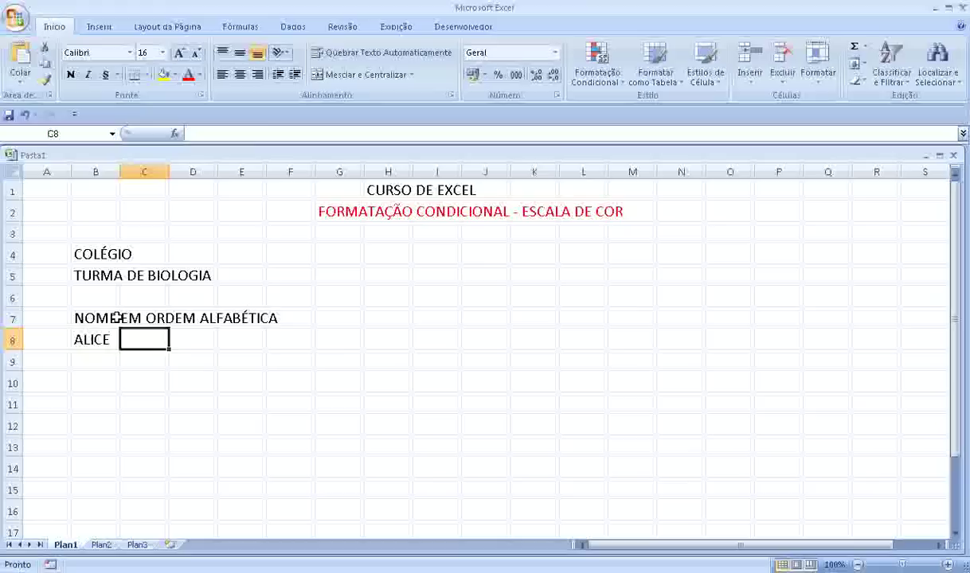
pyautogui.press('Right')
pyautogui.press('Right')
pyautogui.press('Right')
pyautogui.press('Right')
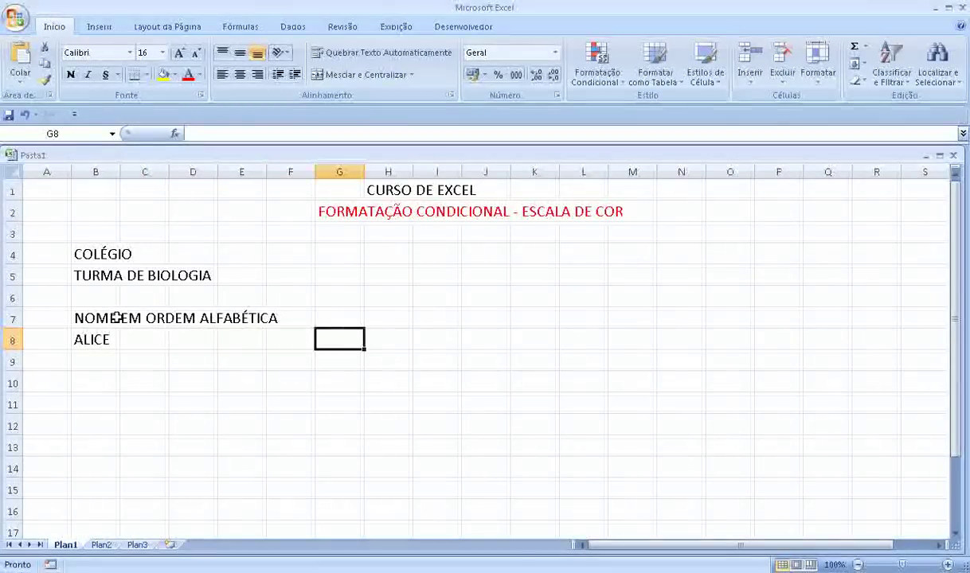
pyautogui.write('10')
pyautogui.press('Return')
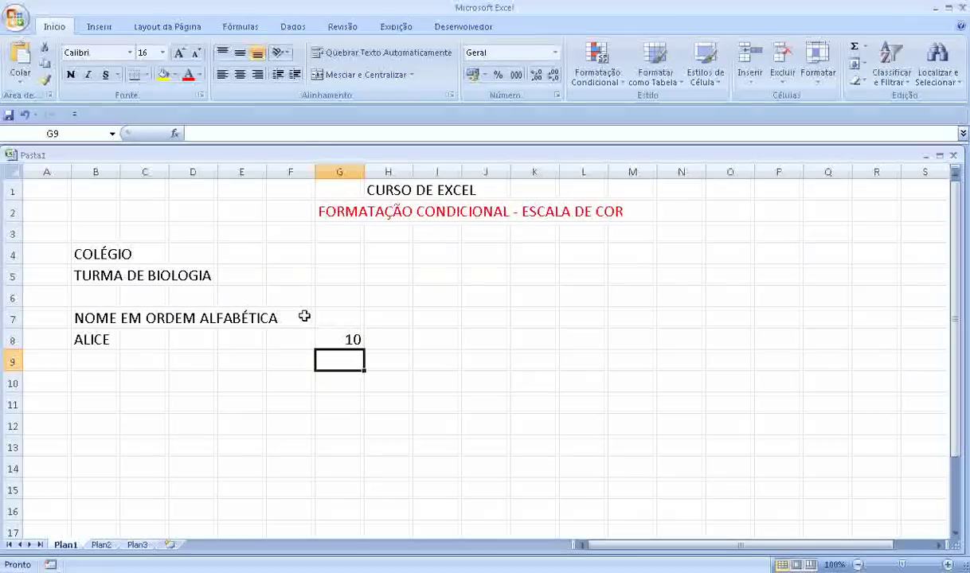
pyautogui.click(346, 320)
# Add the NOTA heading in G7, then two students in B9:B10 graded 2 and 9
pyautogui.write('NOTA')
pyautogui.press('Return')
pyautogui.click(109, 362)
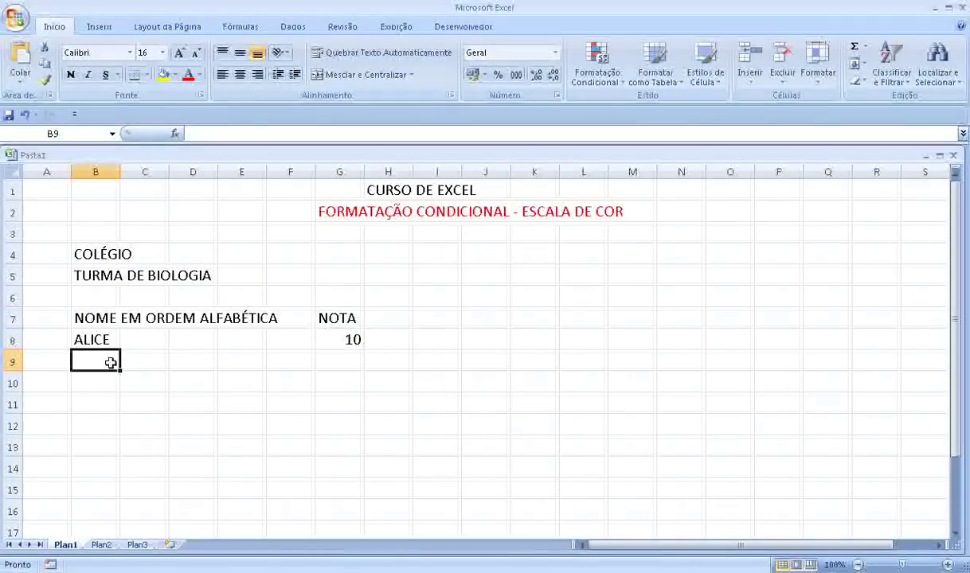
pyautogui.write('PAULO')
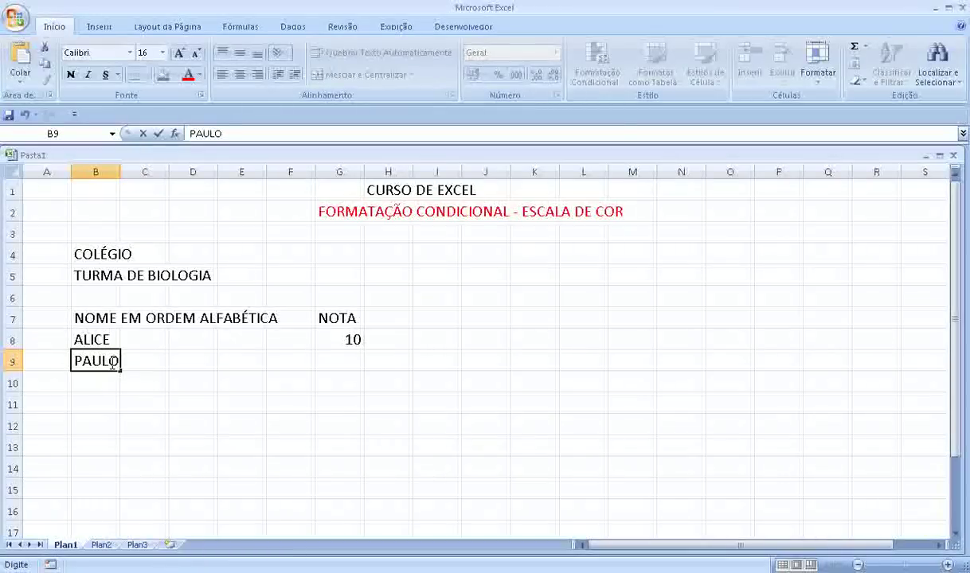
pyautogui.press('Return')
pyautogui.click(344, 360)
pyautogui.write('2')
pyautogui.press('Return')
pyautogui.click(119, 385)
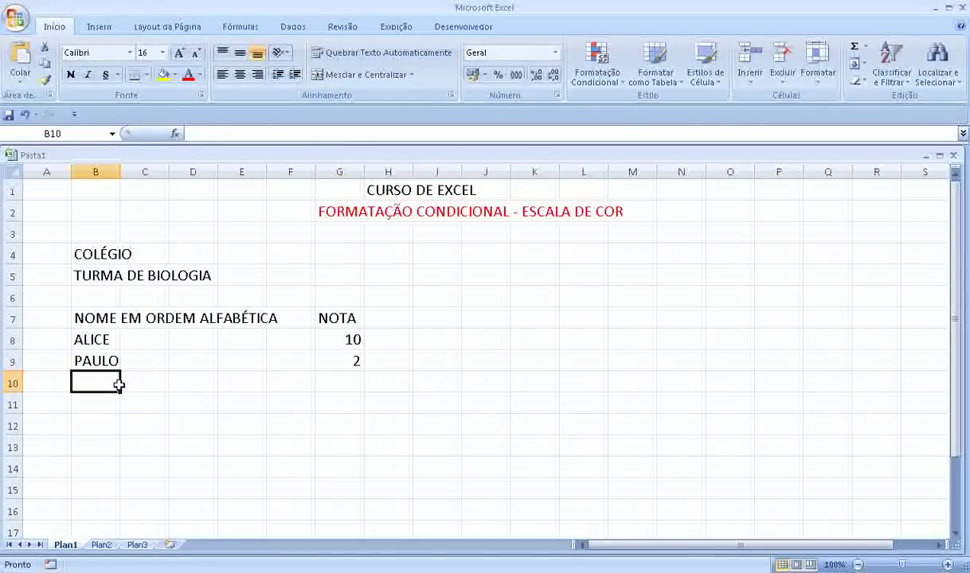
pyautogui.write('JOSÉ')
pyautogui.press('Return')
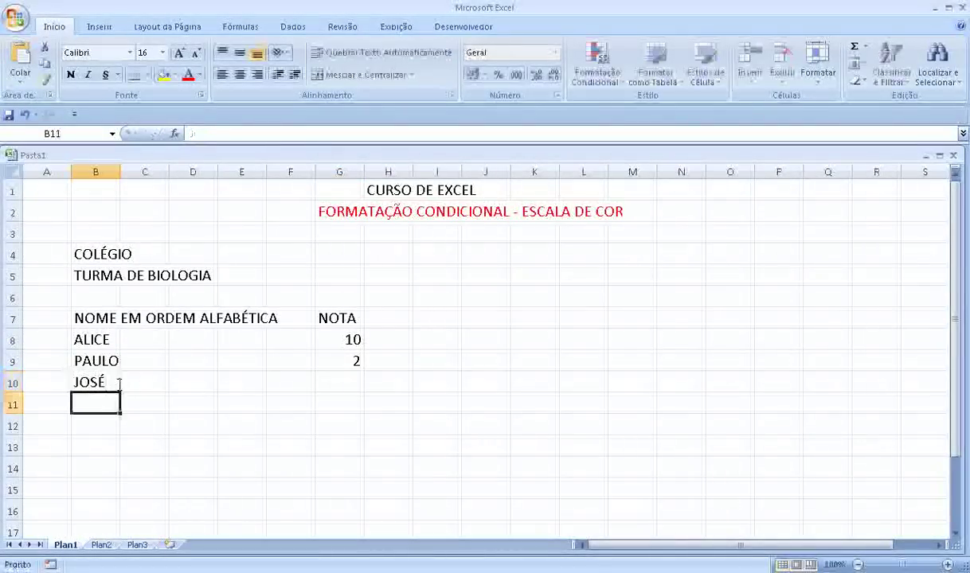
pyautogui.click(333, 384)
pyautogui.write('9')
pyautogui.press('Return')
# Enter three more student names in B11:B13 with grades 7, 4 and 9 in column G
pyautogui.click(106, 398)
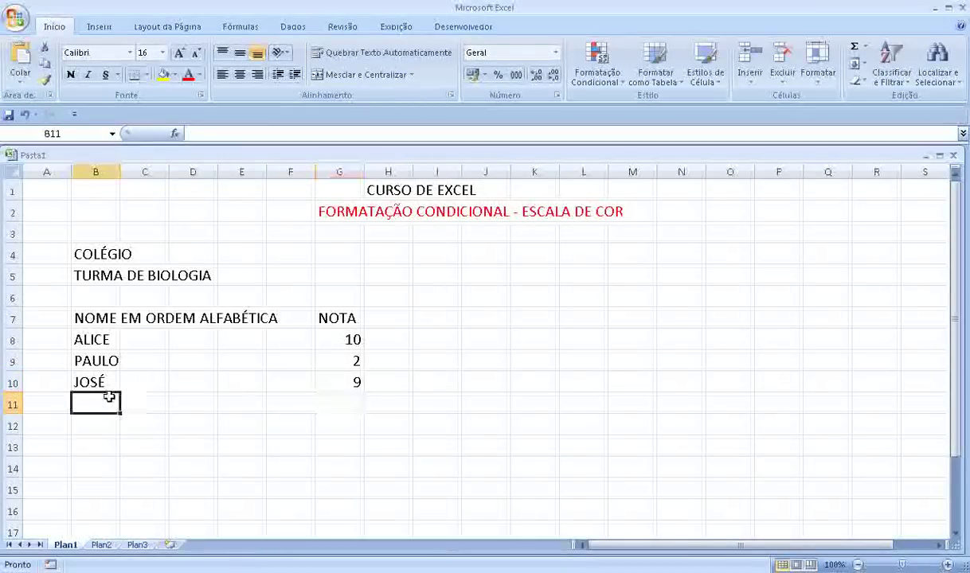
pyautogui.write('MARIA')
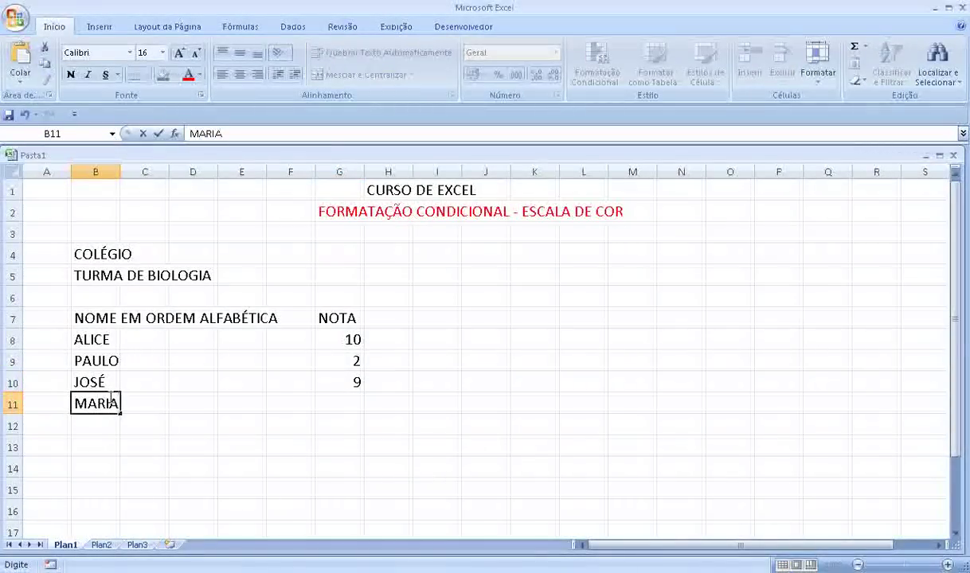
pyautogui.press('Return')
pyautogui.click(348, 400)
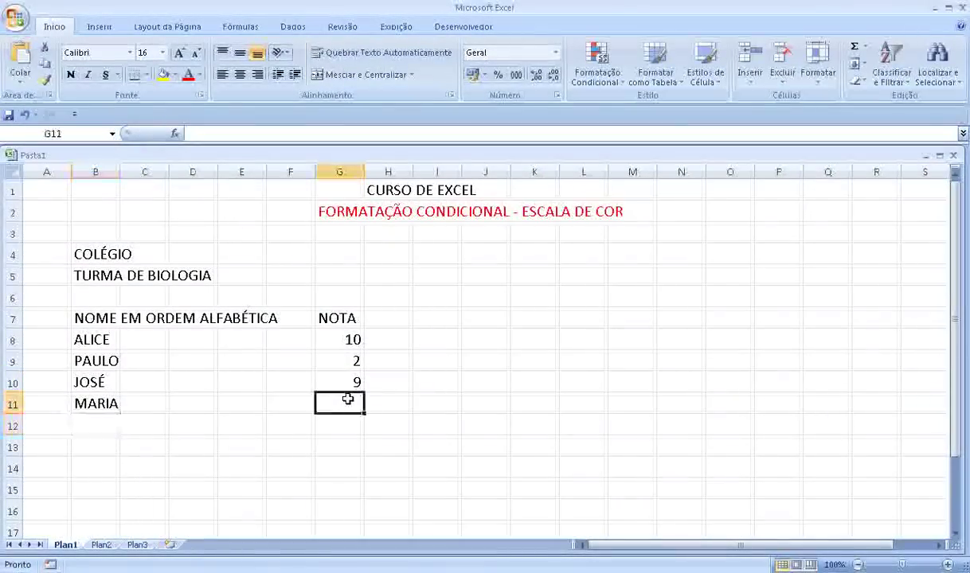
pyautogui.write('7')
pyautogui.press('Return')
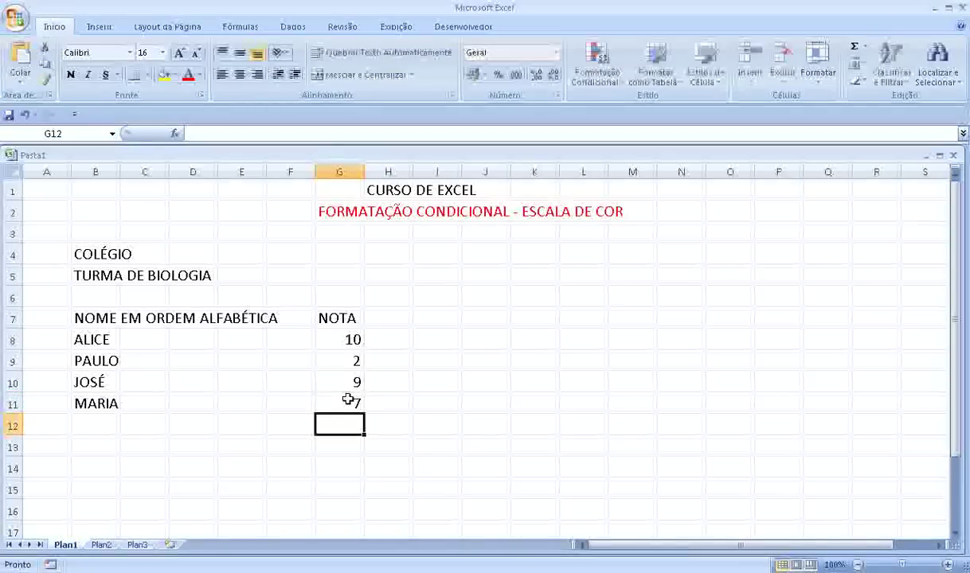
pyautogui.moveTo(123, 424); pyautogui.dragTo(111, 422)
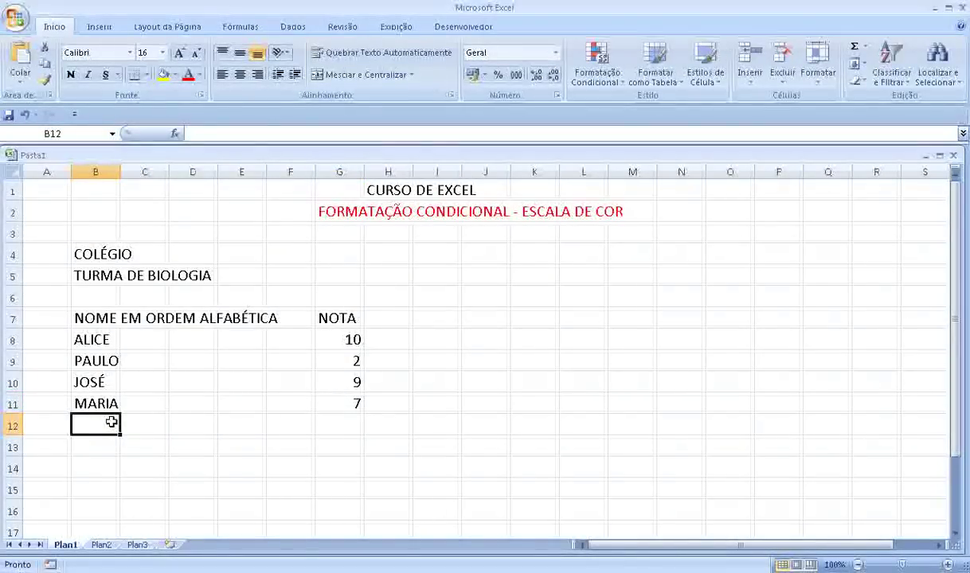
pyautogui.write('COSME')
pyautogui.press('Return')
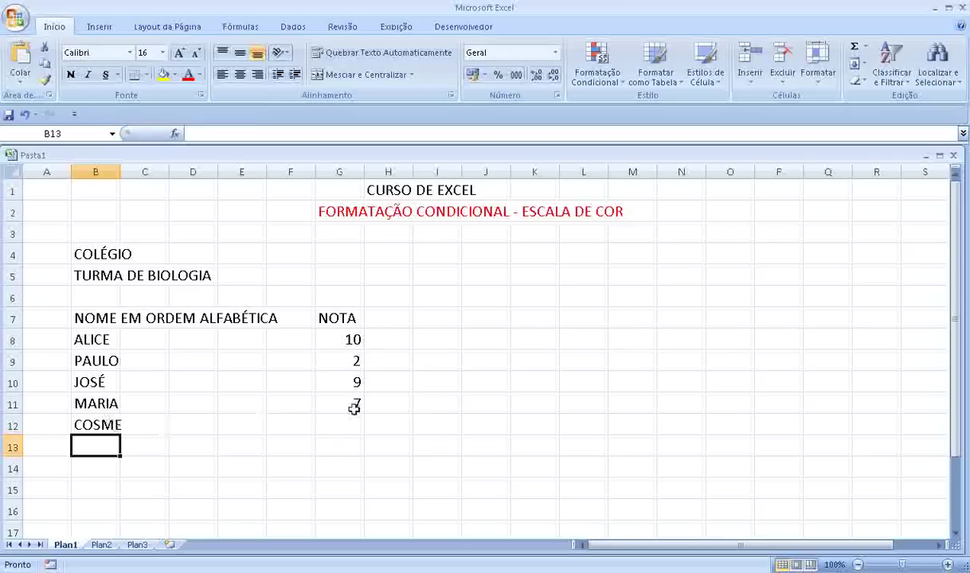
pyautogui.click(354, 426)
pyautogui.write('4')
pyautogui.press('Return')
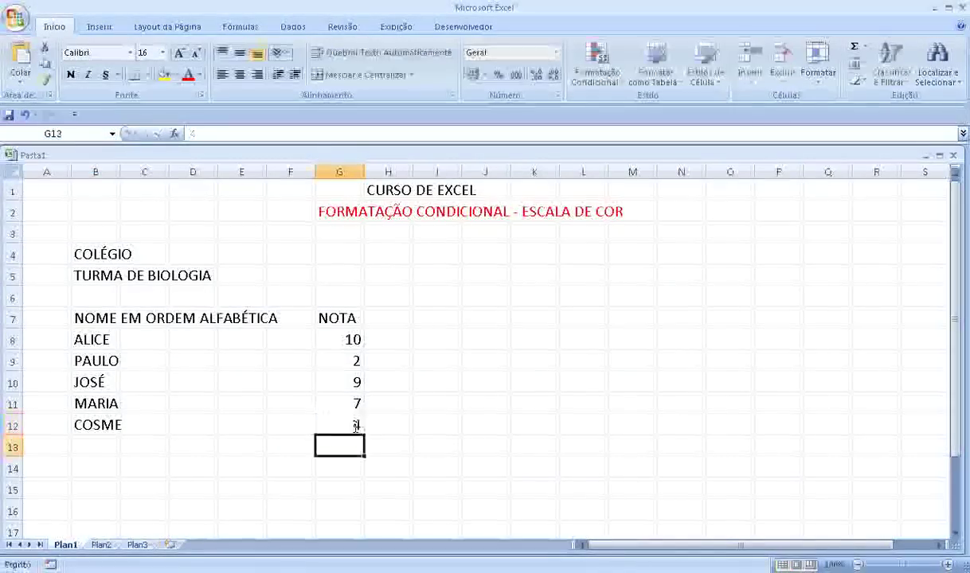
pyautogui.click(116, 447)
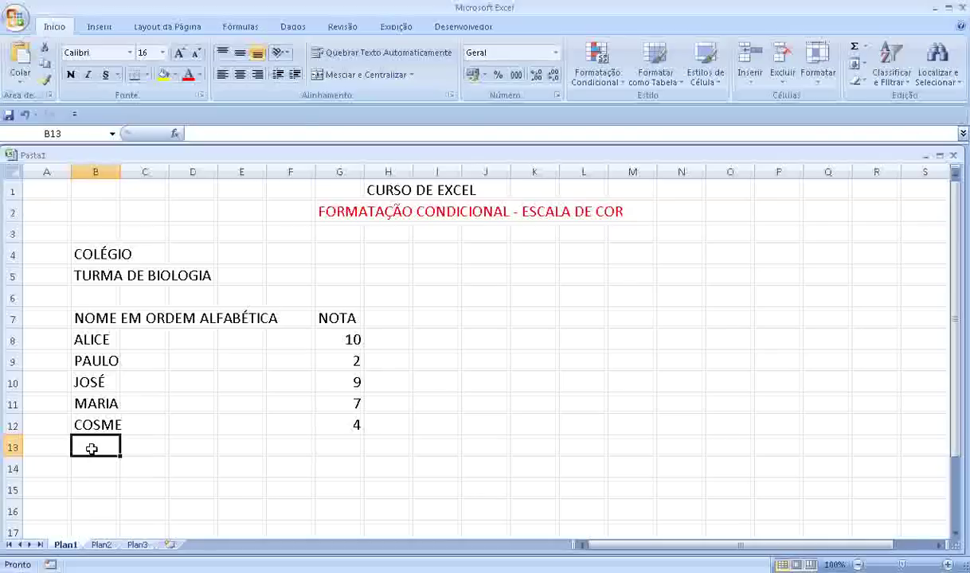
pyautogui.write('VANDA')
pyautogui.press('Return')
pyautogui.click(339, 446)
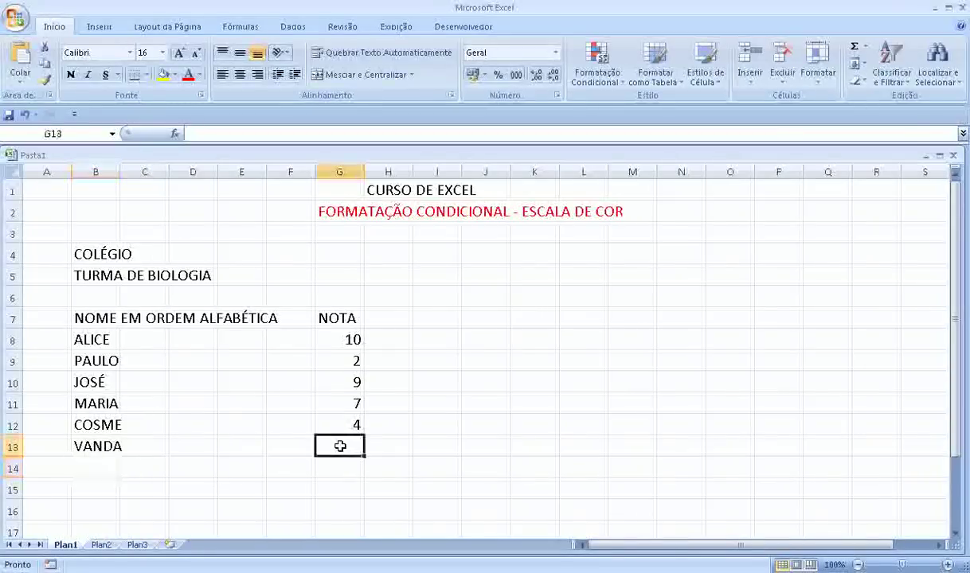
pyautogui.write('9')
pyautogui.press('Return')
# Enter the last two students in B14:B15 with grades 1 and 0
pyautogui.click(101, 469)
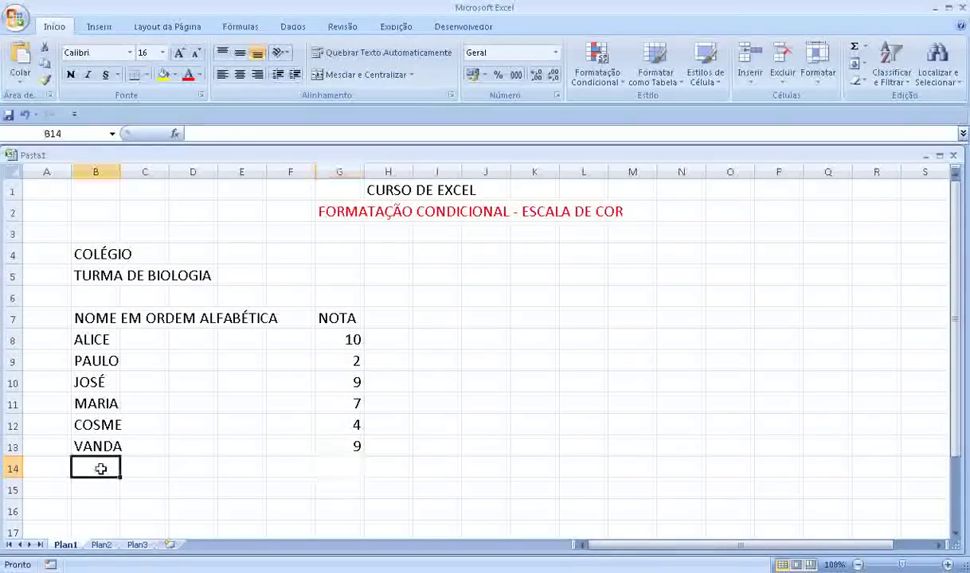
pyautogui.write('M')
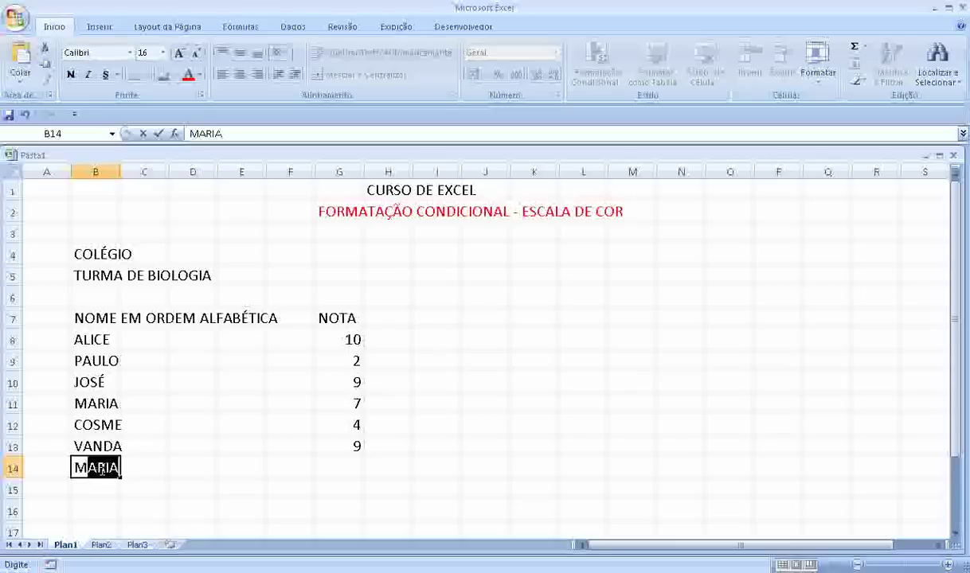
pyautogui.write('ARTA')
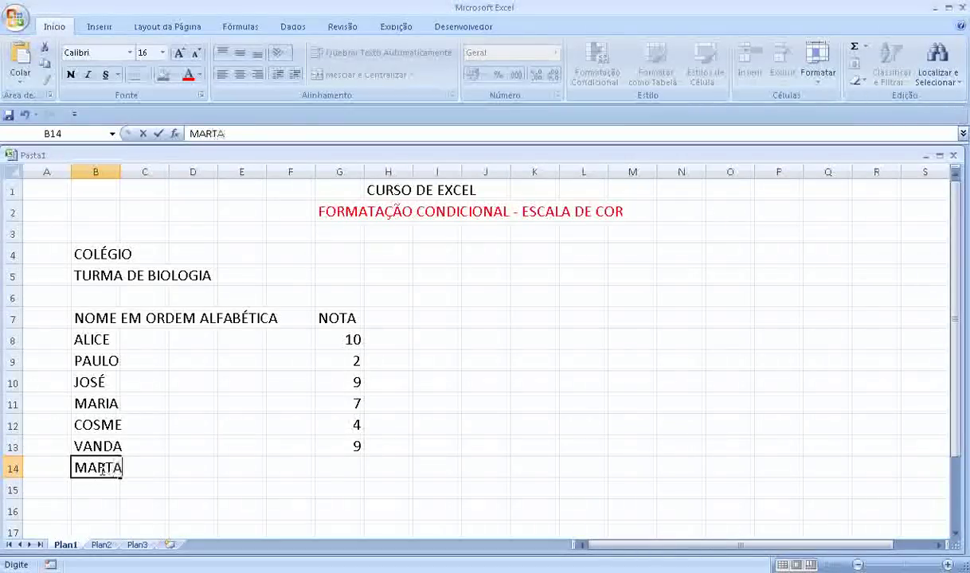
pyautogui.click(358, 463)
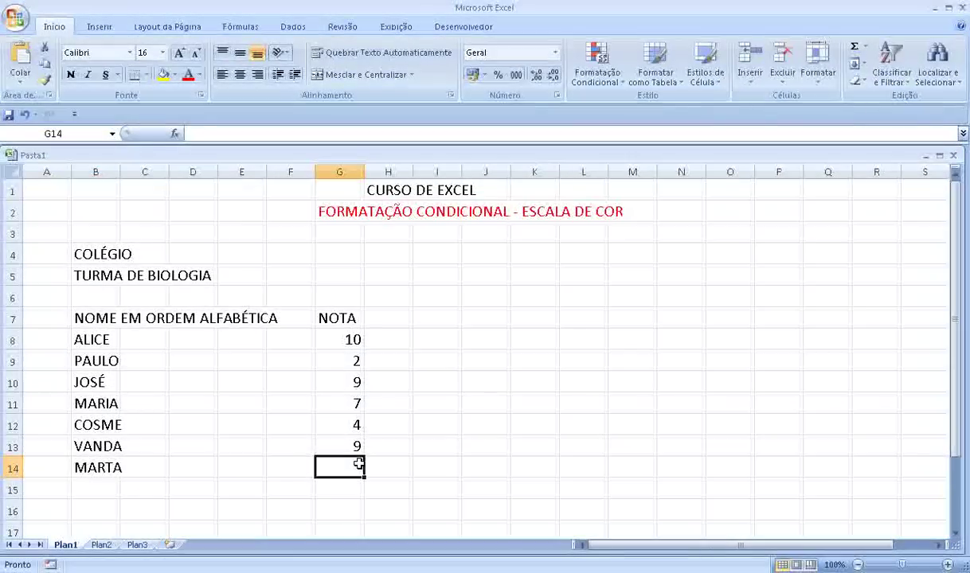
pyautogui.write('1')
pyautogui.press('Return')
pyautogui.click(116, 486)
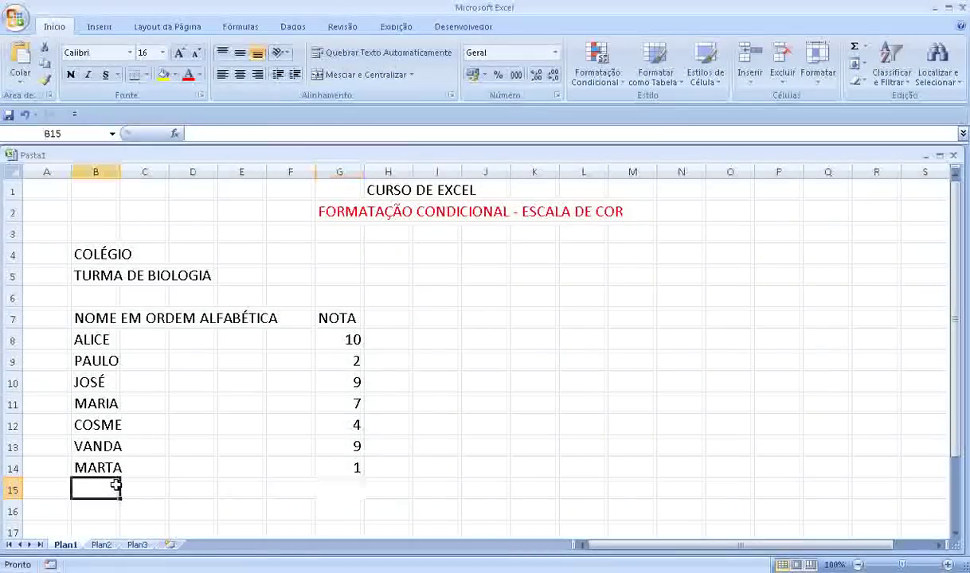
pyautogui.write('JOSEFA')
pyautogui.press('Return')
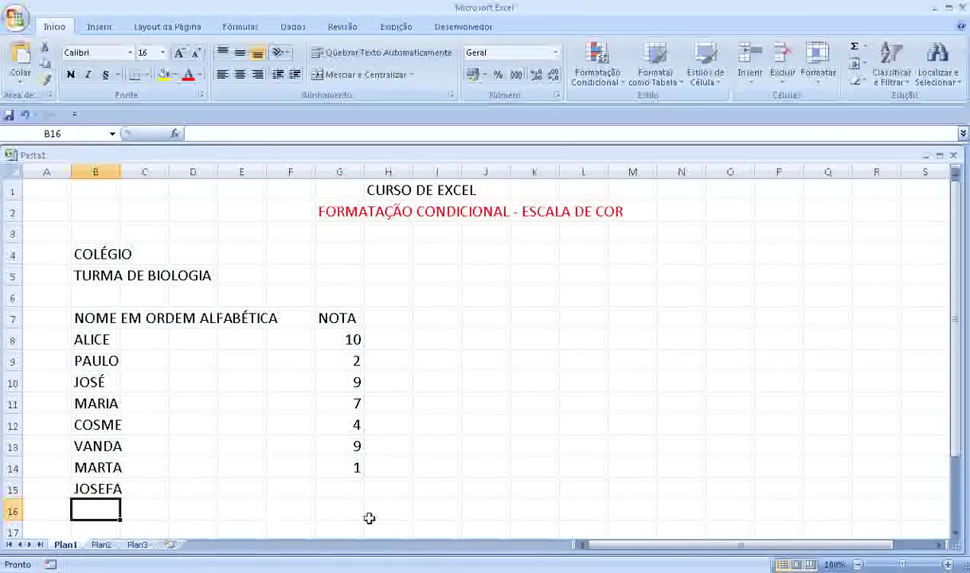
pyautogui.click(356, 491)
pyautogui.write('0')
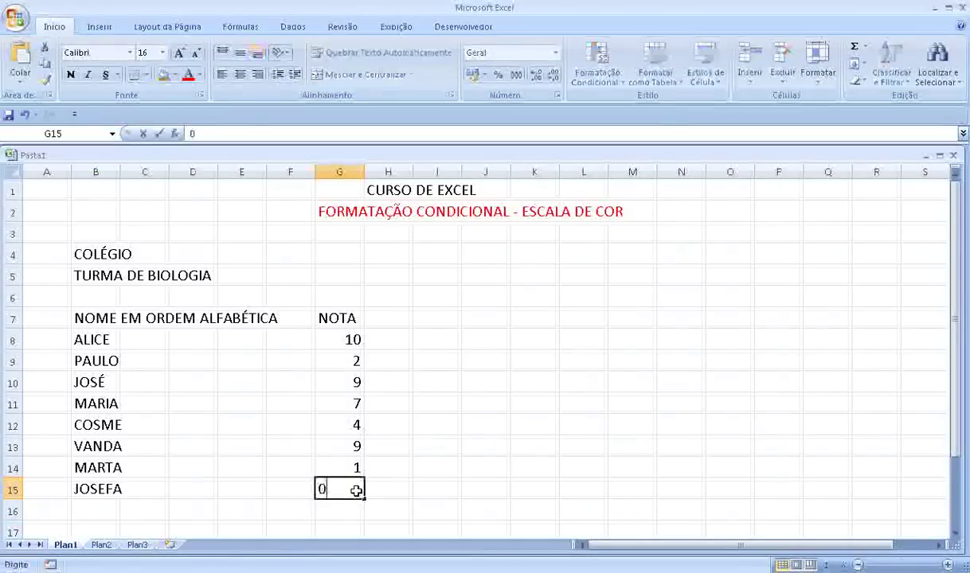
pyautogui.press('Return')
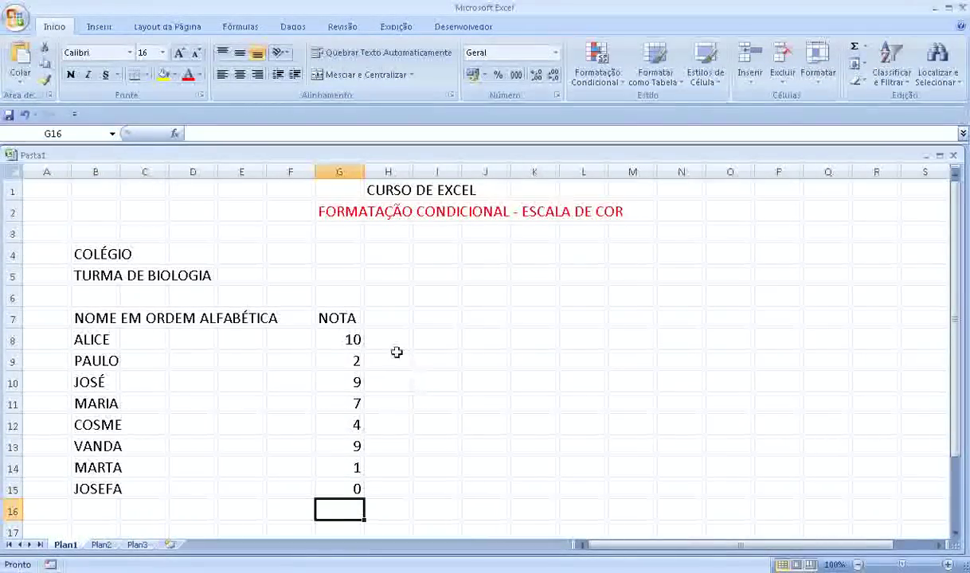
pyautogui.click(342, 337)
pyautogui.moveTo(341, 337); pyautogui.dragTo(340, 485)
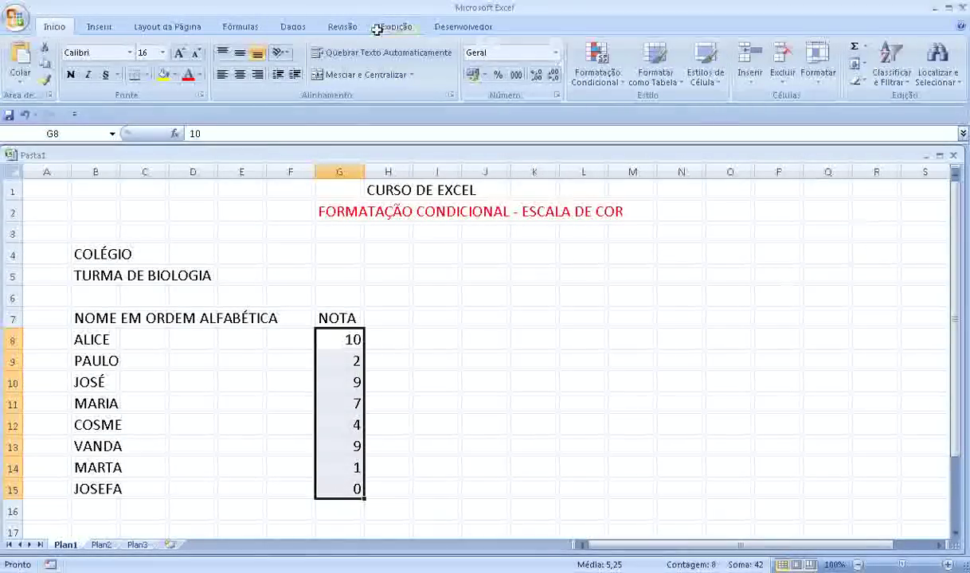
pyautogui.click(98, 29)
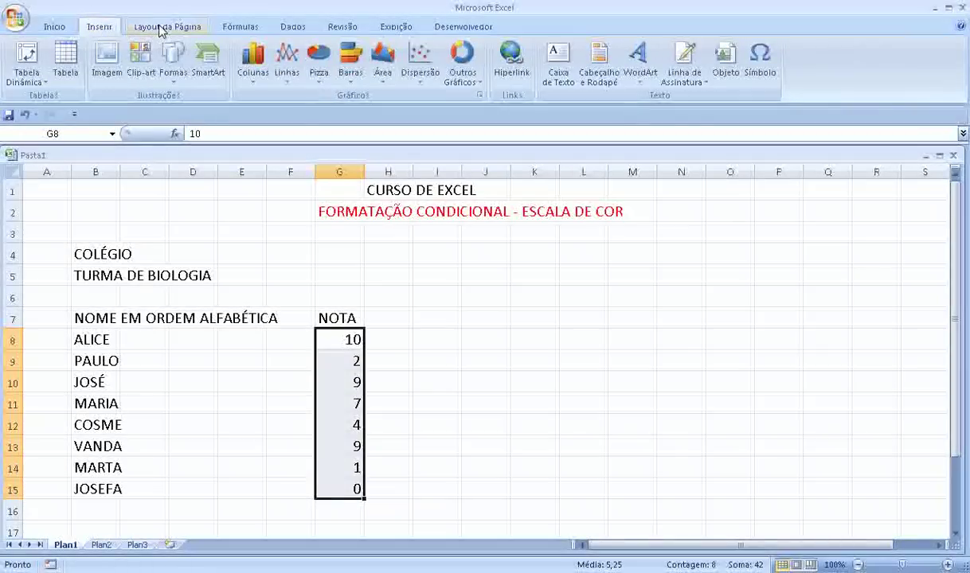
pyautogui.click(163, 28)
pyautogui.click(229, 29)
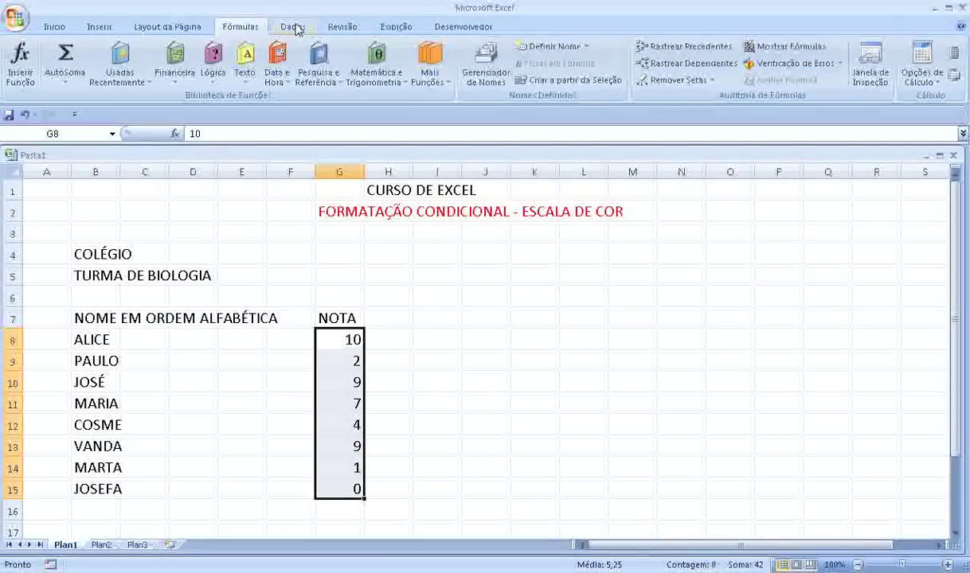
pyautogui.click(291, 28)
pyautogui.click(335, 28)
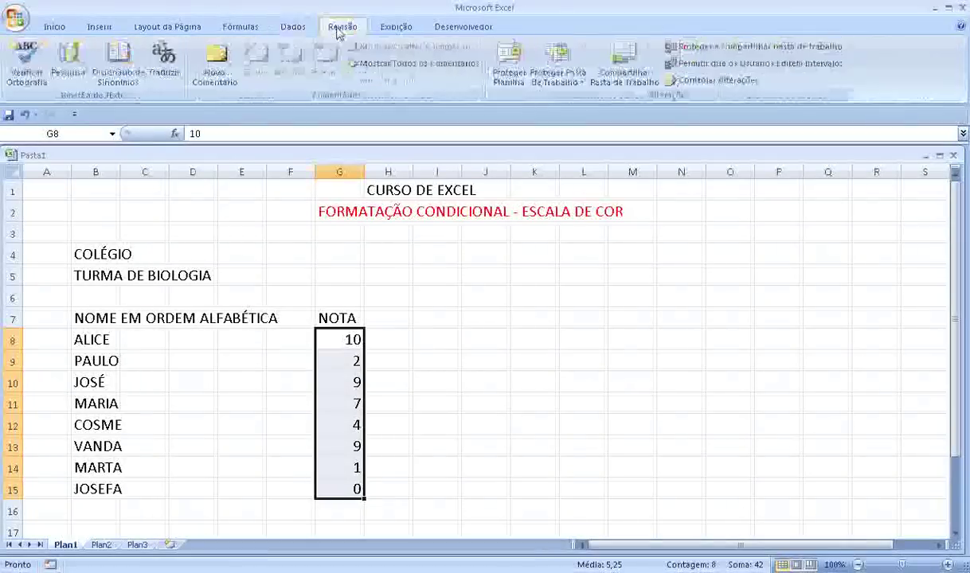
pyautogui.click(394, 28)
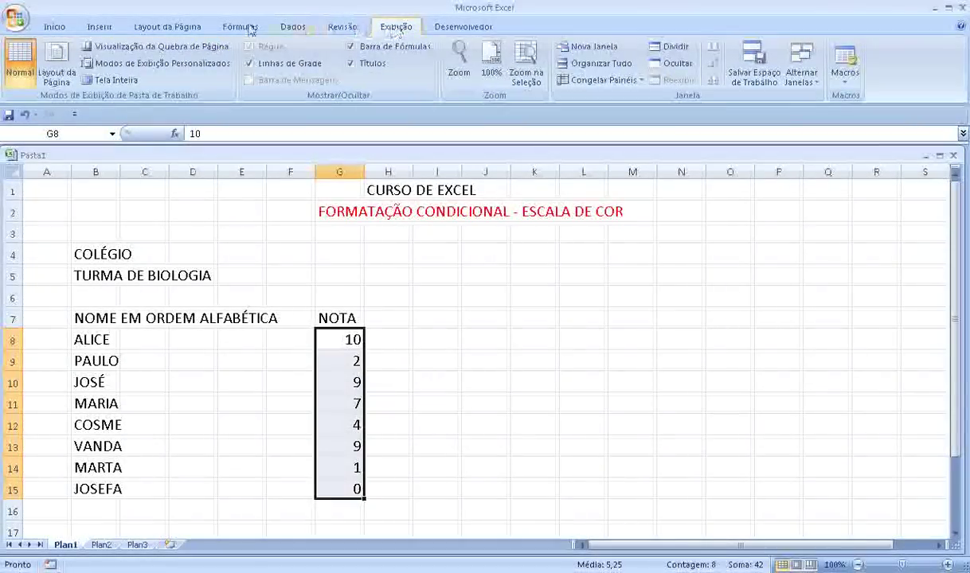
pyautogui.click(55, 28)
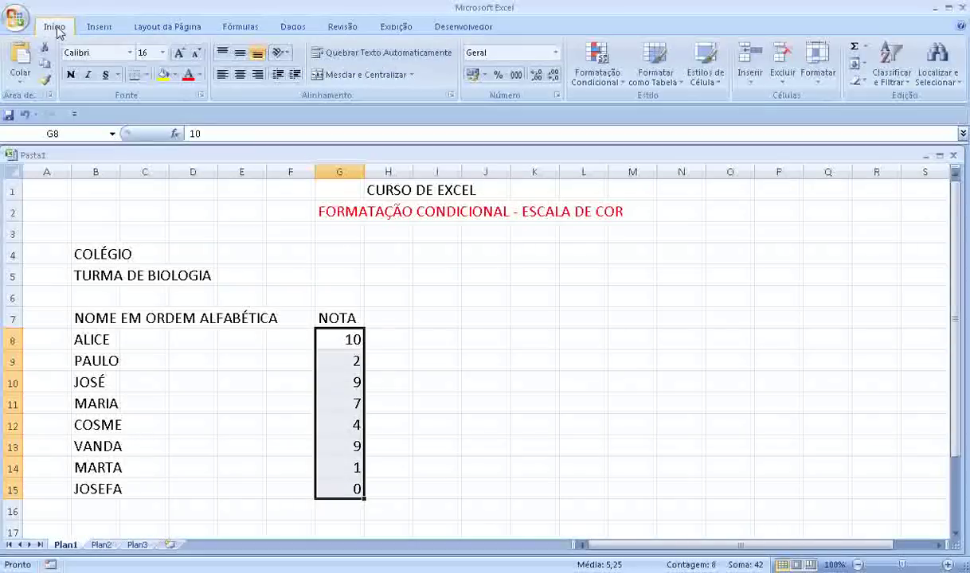
pyautogui.click(150, 29)
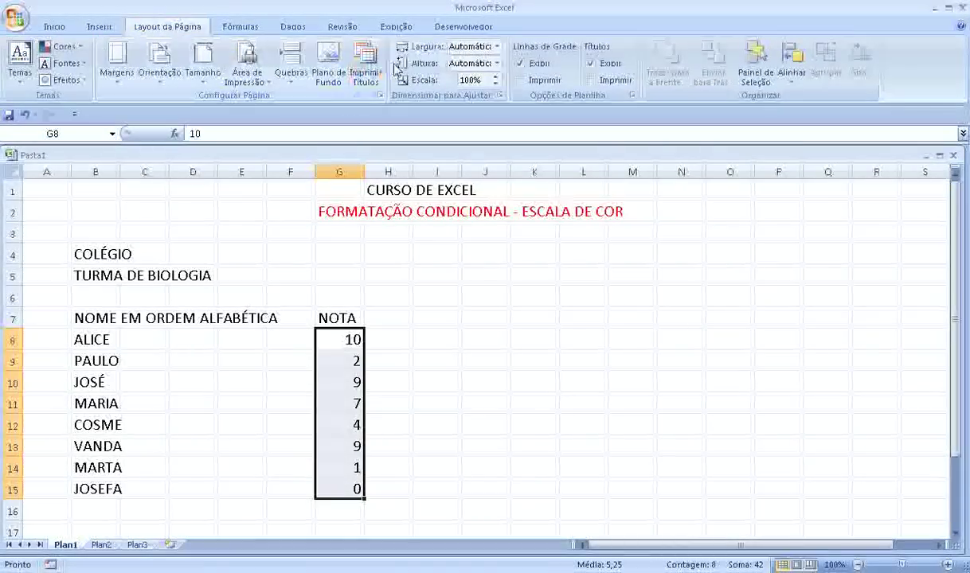
pyautogui.click(56, 29)
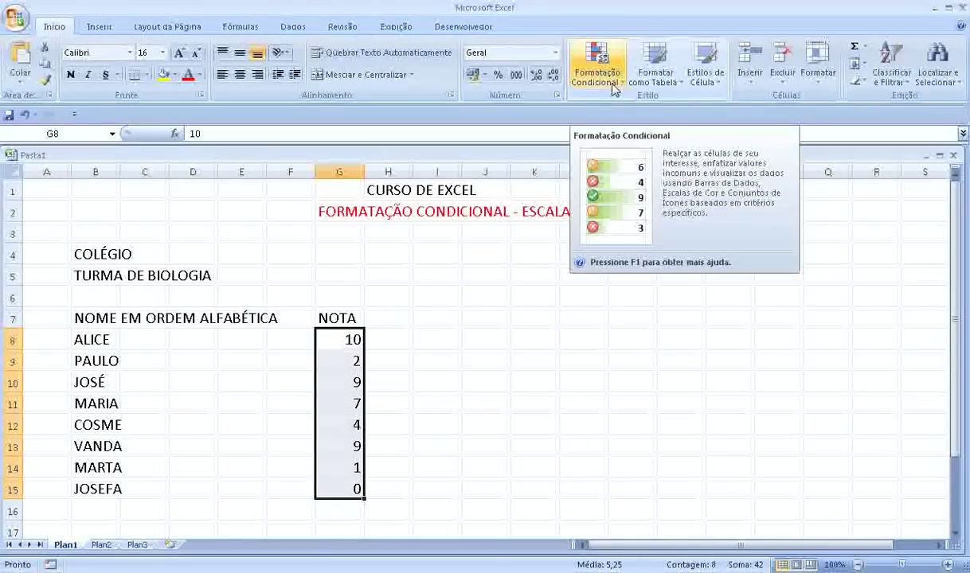
# Open the Nova Regra de Formatação dialog via Formatação Condicional > Escalas de Cor > Mais Regras
pyautogui.click(613, 89)
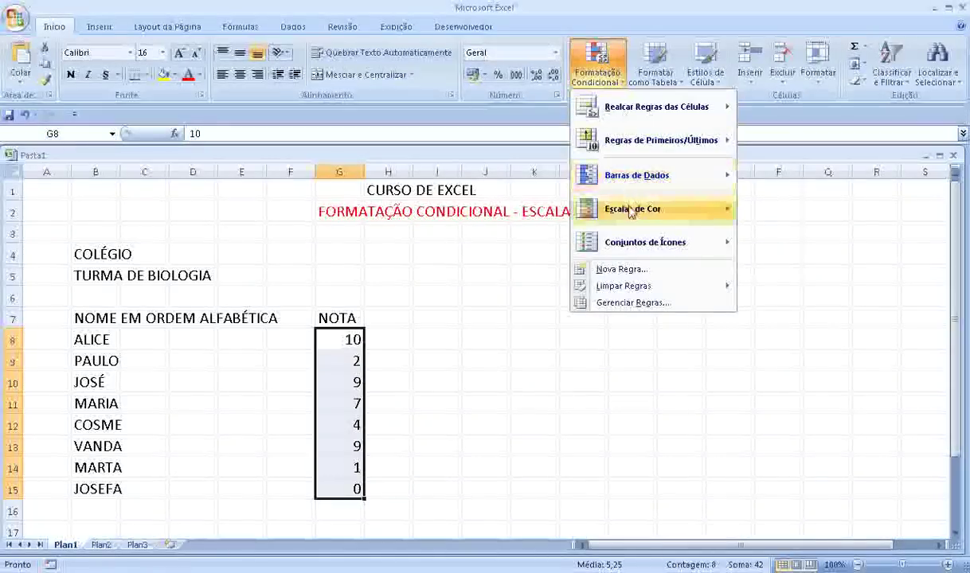
pyautogui.moveTo(632, 209)
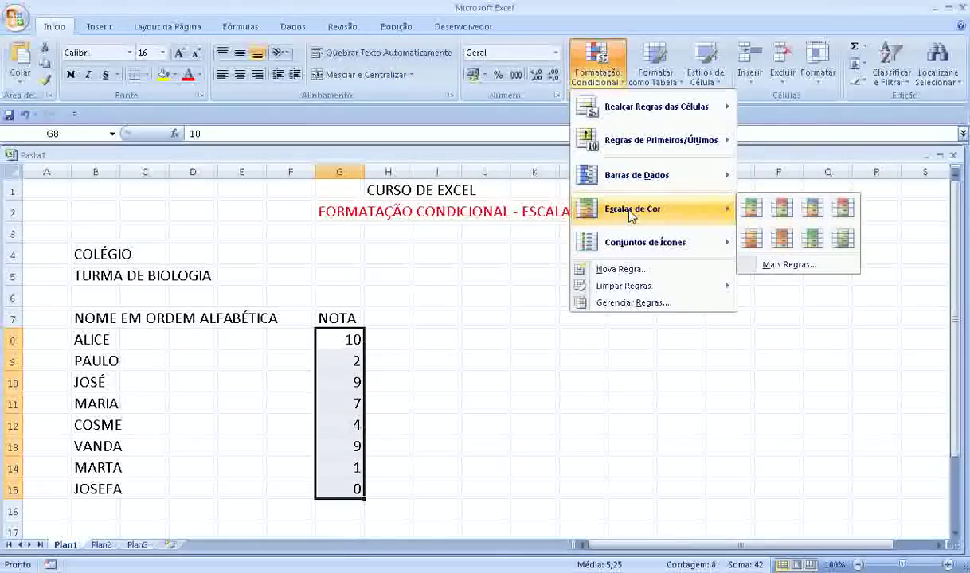
pyautogui.click(796, 272)
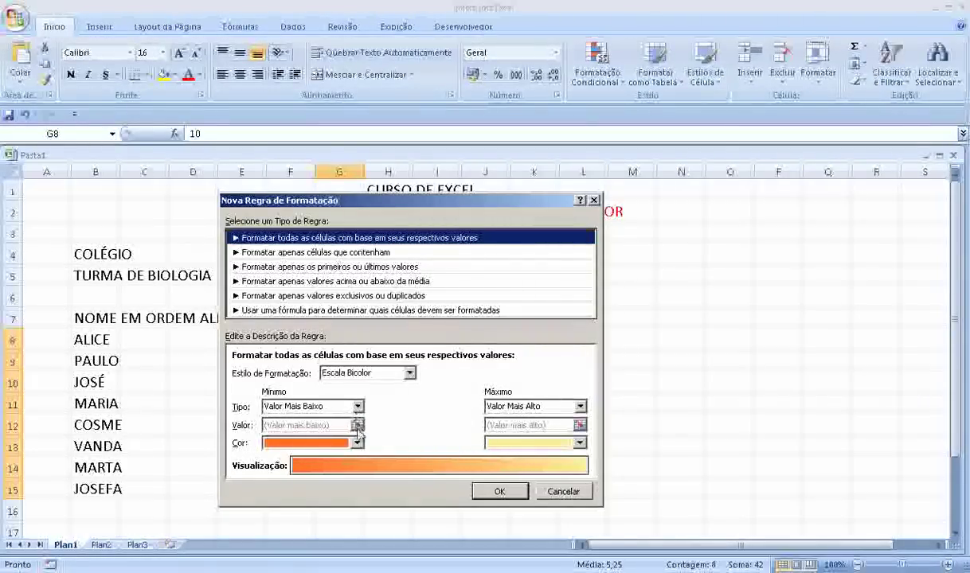
pyautogui.click(357, 443)
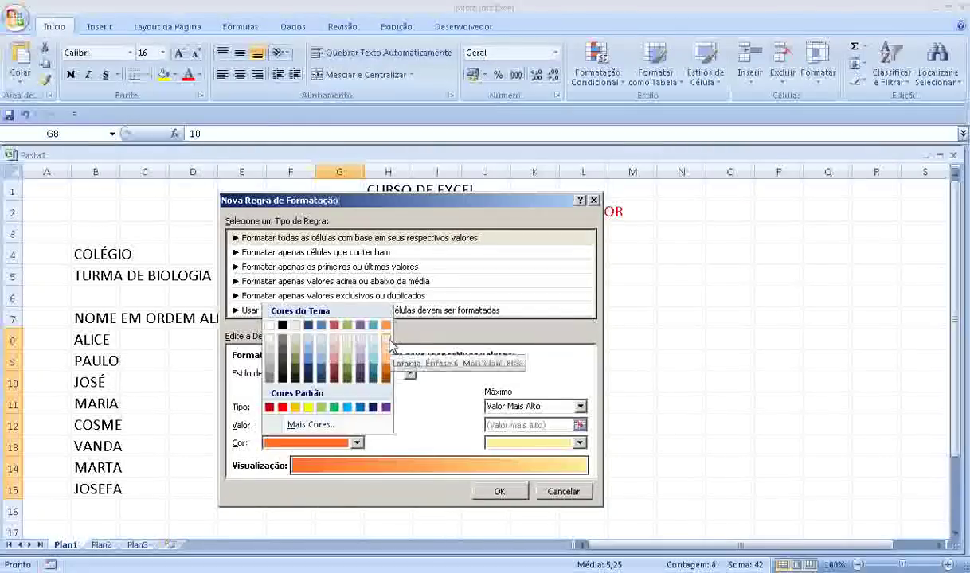
# Set the minimum colour to pale orange and the maximum to brown, and apply it to G8:G15
pyautogui.click(387, 340)
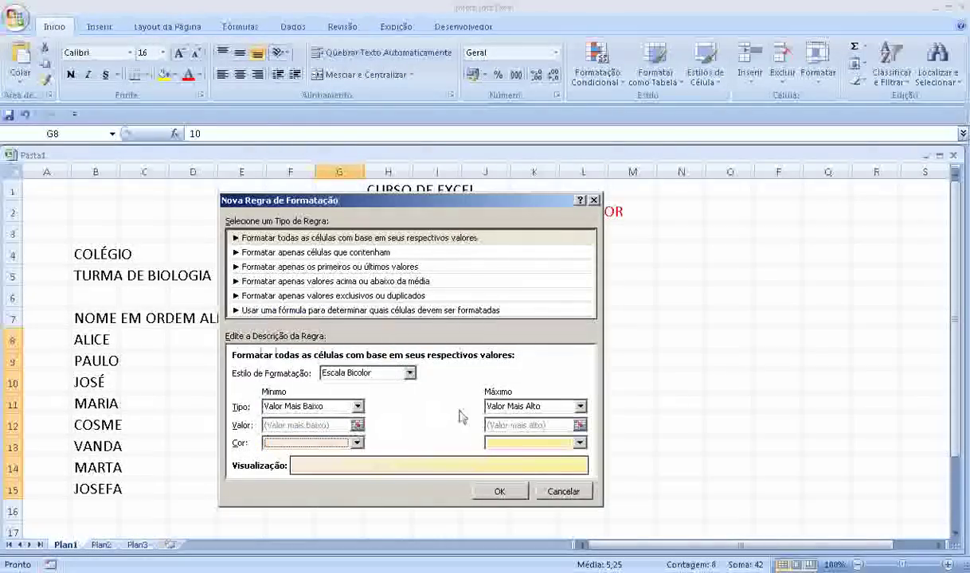
pyautogui.click(579, 407)
pyautogui.click(582, 407)
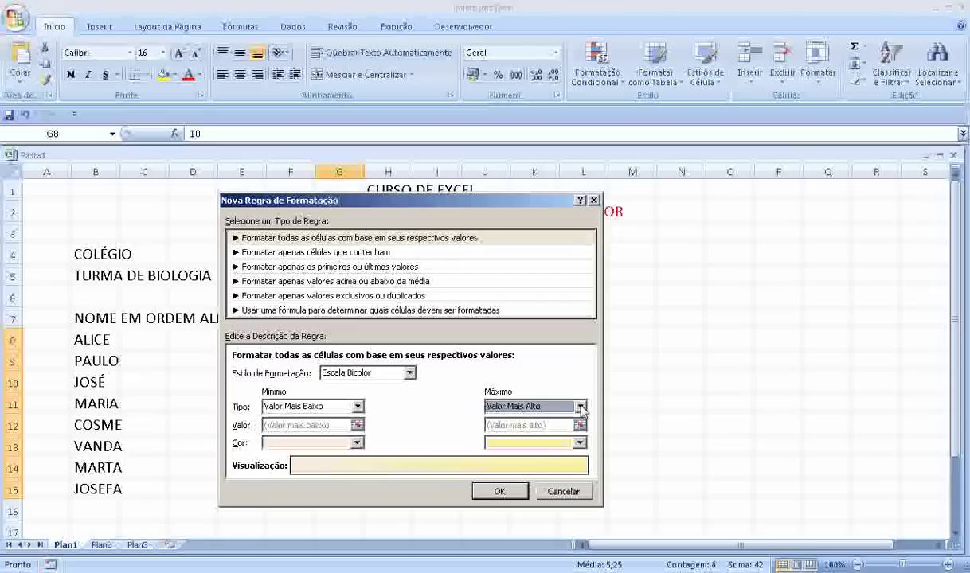
pyautogui.click(579, 442)
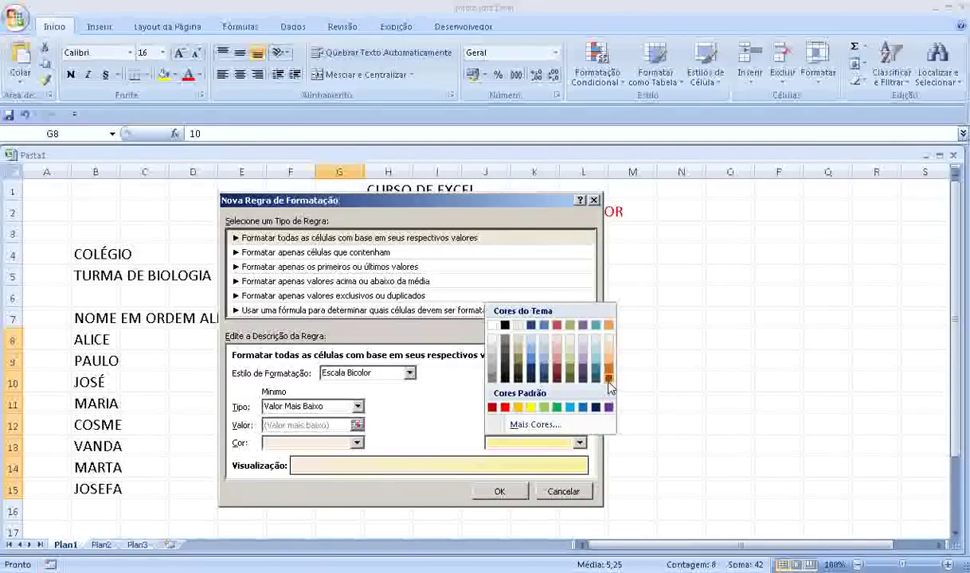
pyautogui.click(609, 383)
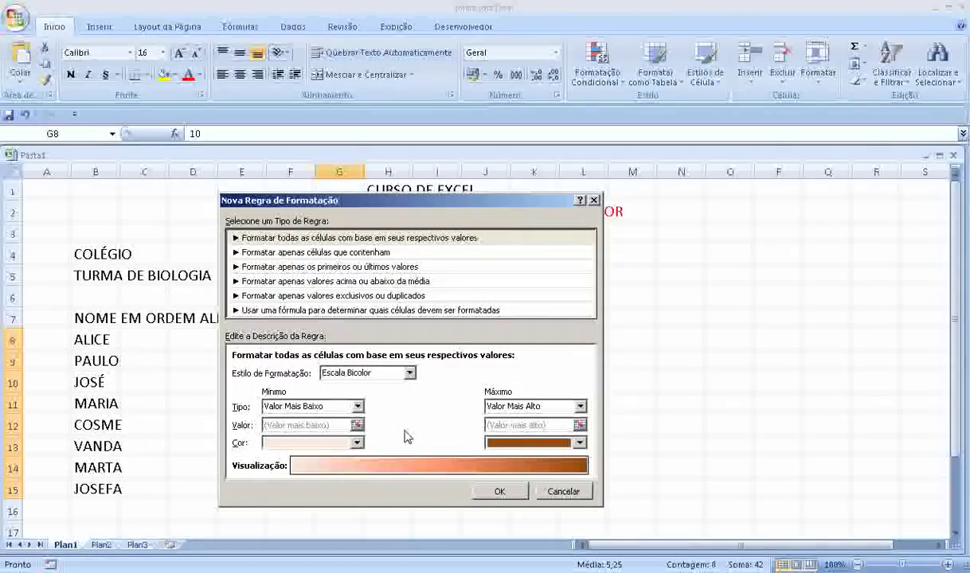
pyautogui.click(503, 491)
pyautogui.click(497, 396)
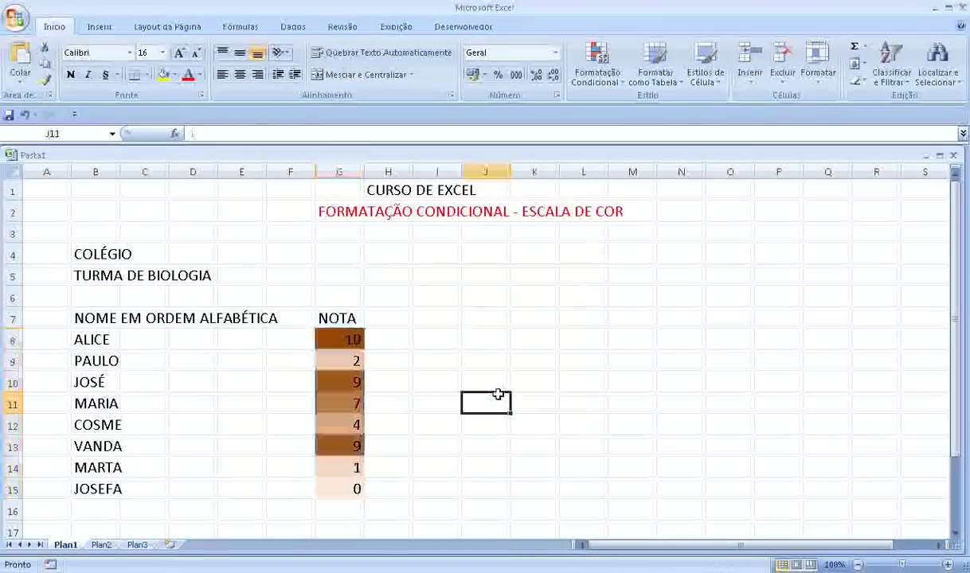
pyautogui.click(353, 338)
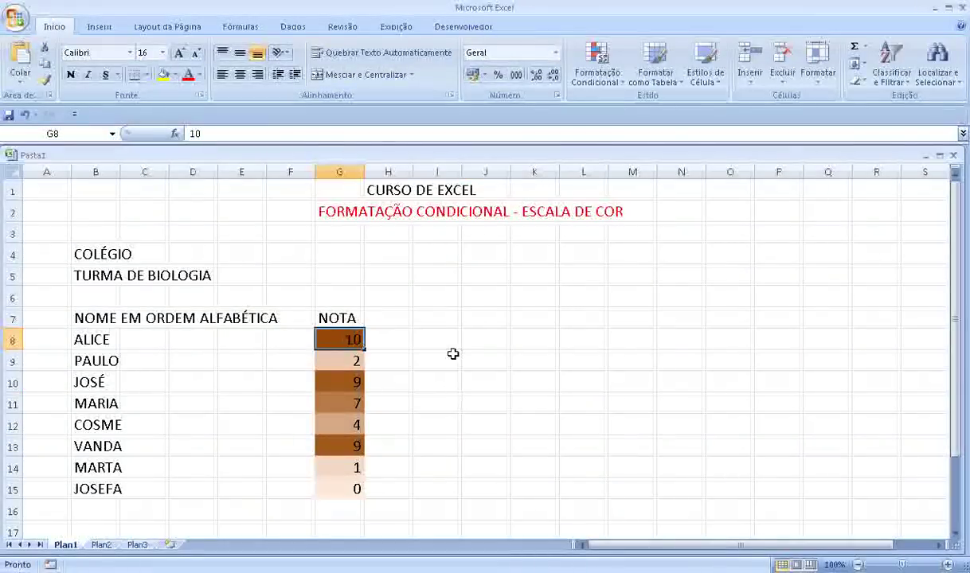
pyautogui.click(353, 488)
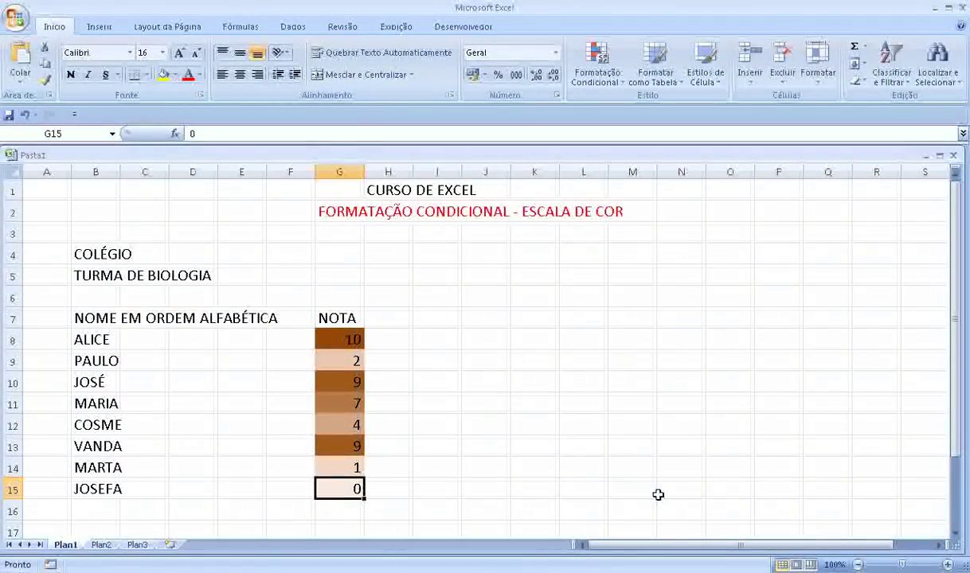
pyautogui.click(352, 466)
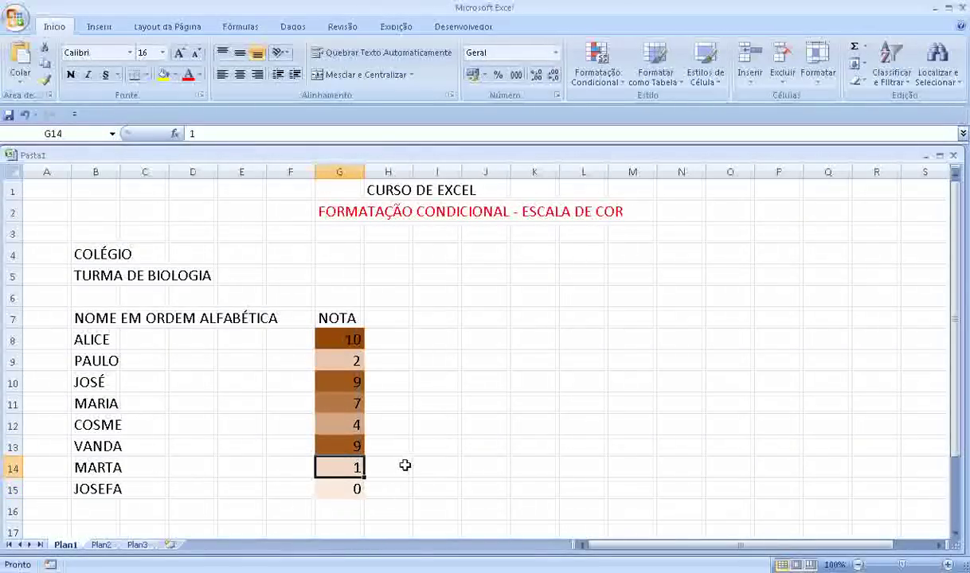
pyautogui.click(357, 423)
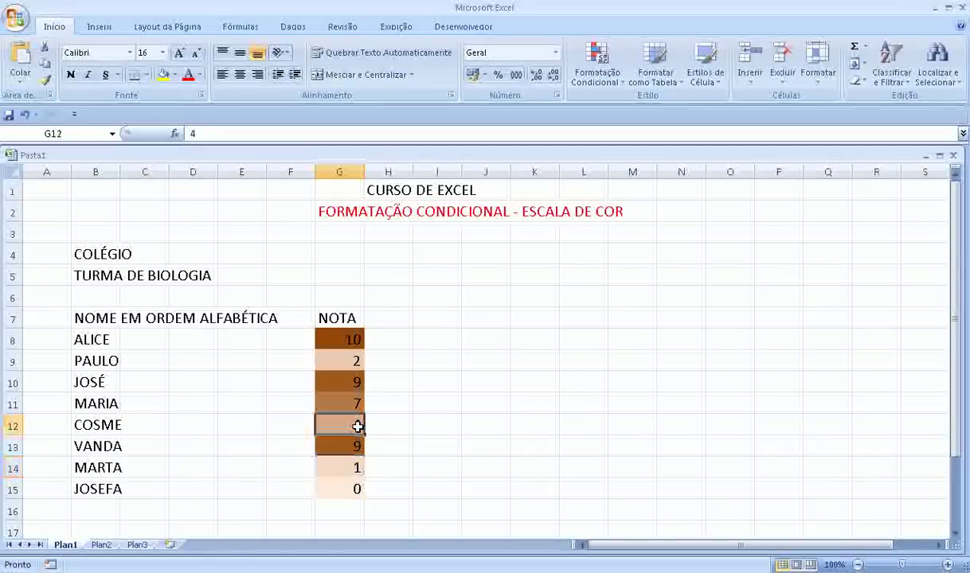
pyautogui.click(337, 361)
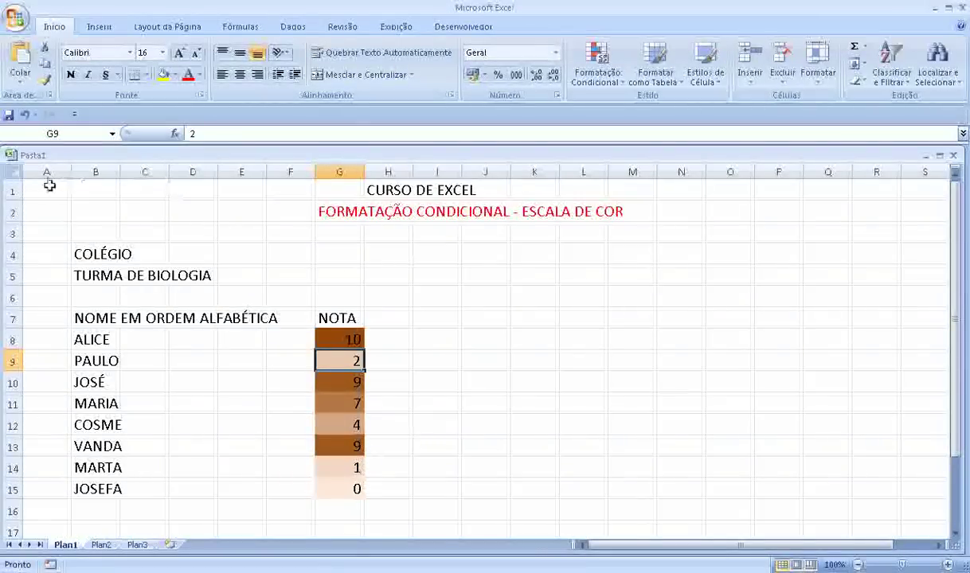
pyautogui.moveTo(11, 191); pyautogui.dragTo(12, 211)
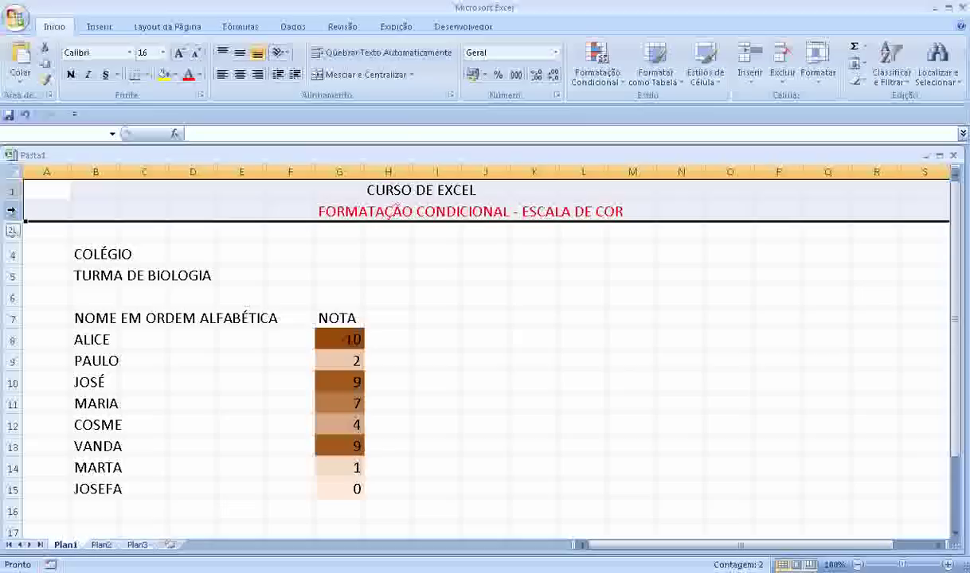
# Apply Negrito to title rows 1–2, then to the COLÉGIO and TURMA DE BIOLOGIA labels in B4:D5
pyautogui.click(70, 74)
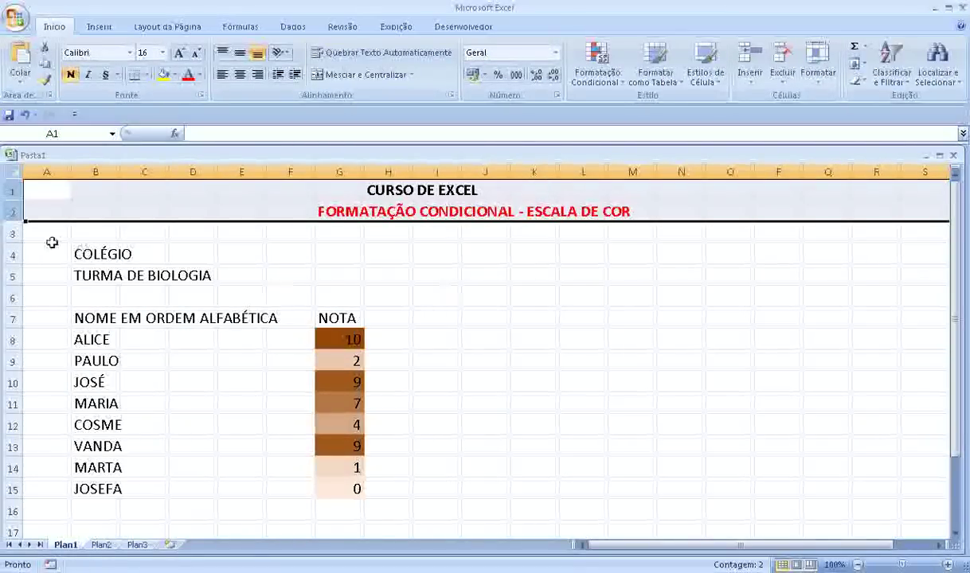
pyautogui.moveTo(82, 254); pyautogui.dragTo(183, 270)
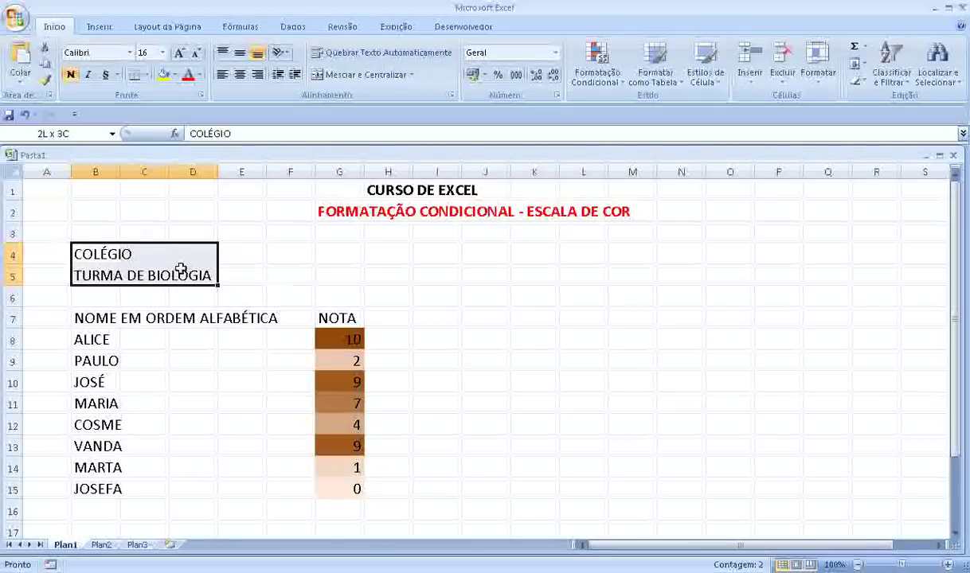
pyautogui.click(71, 75)
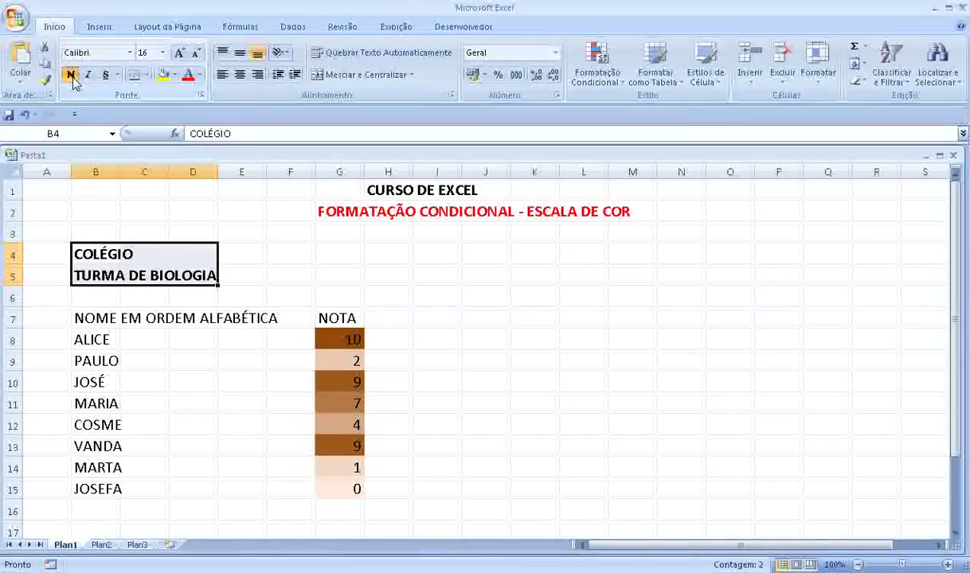